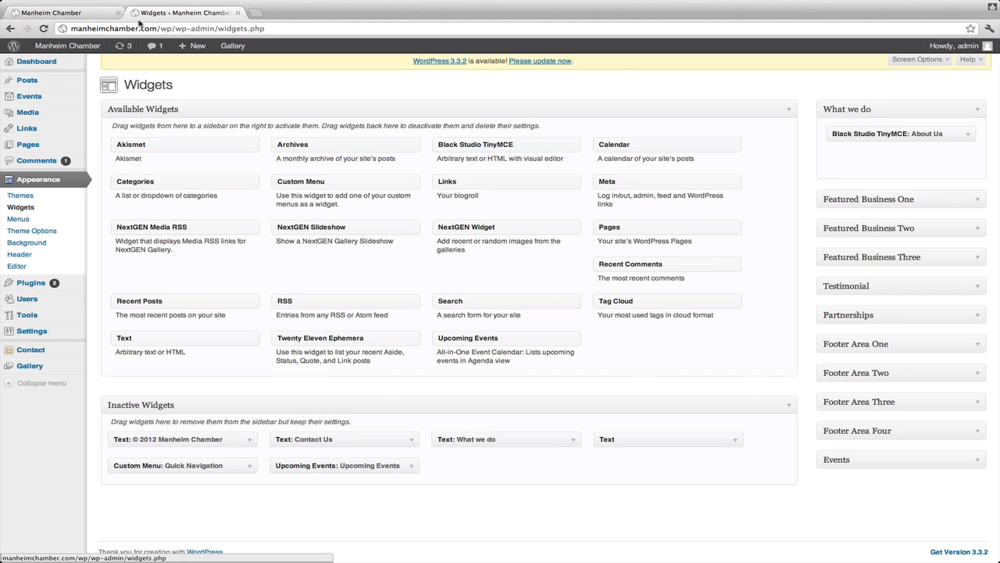
View the Manheim Chamber homepage and open the Baron Insurance Group featured link, closing its website after checking it.
click(95, 13)
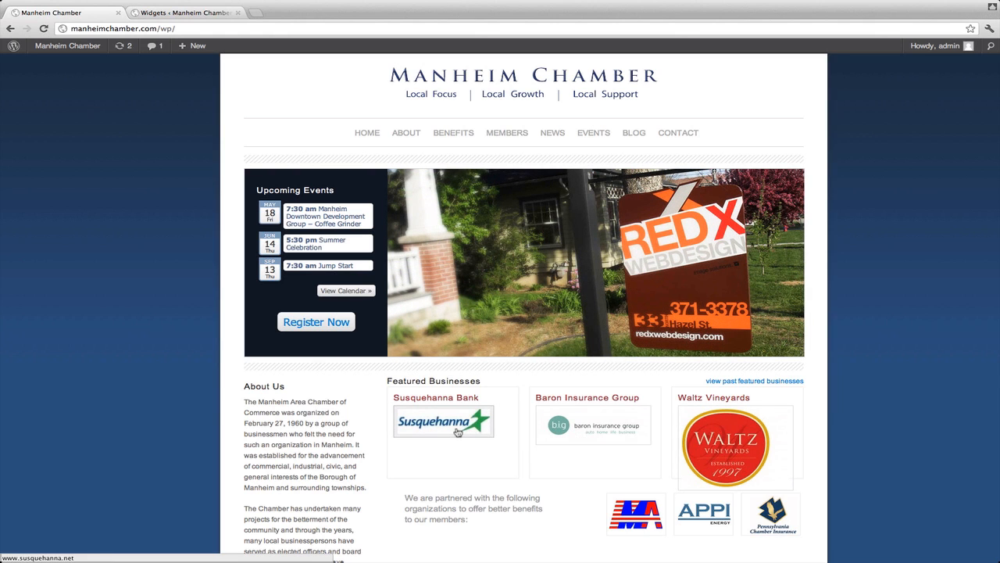
click(584, 430)
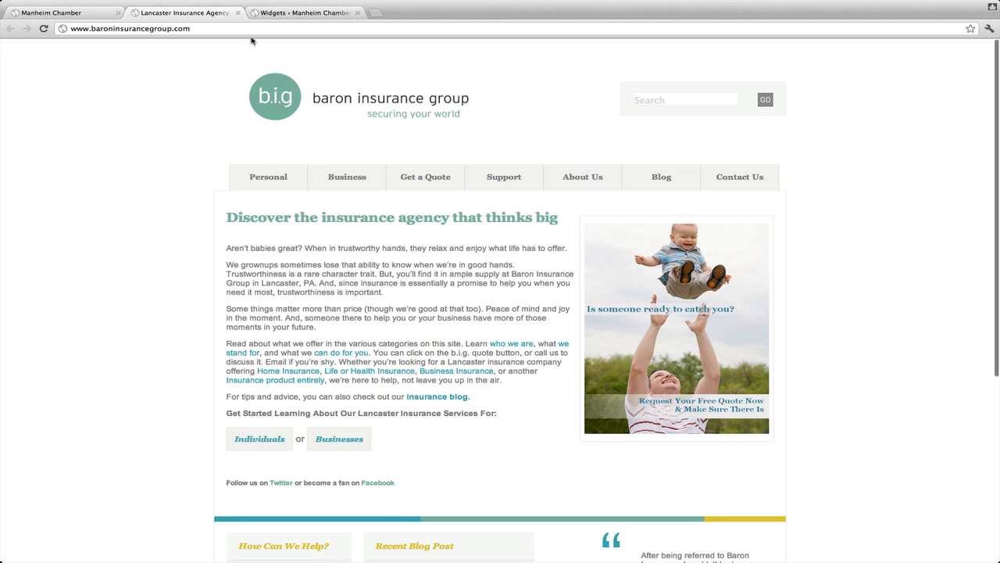
click(238, 12)
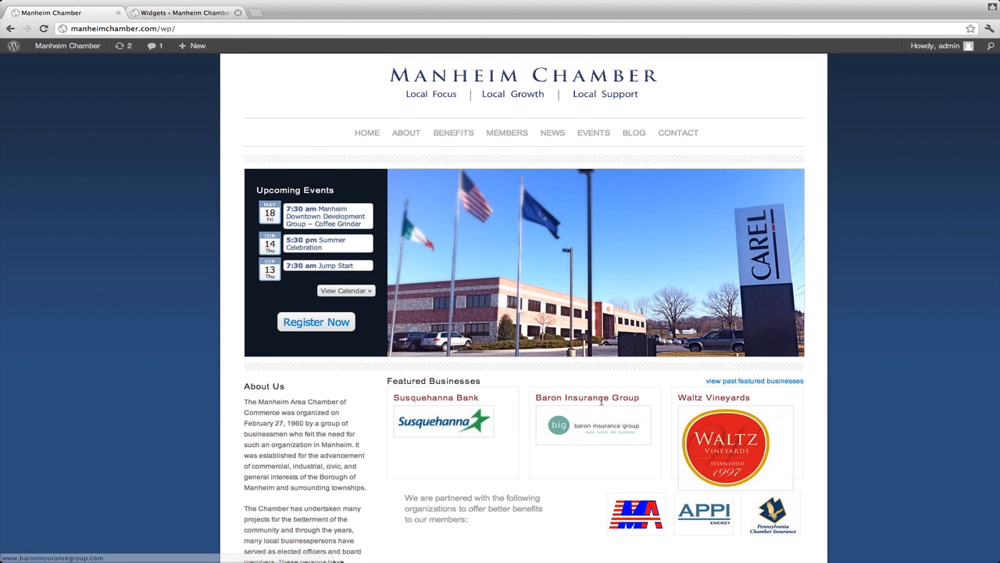
Look through the list of past featured businesses and return to the site's homepage.
click(730, 382)
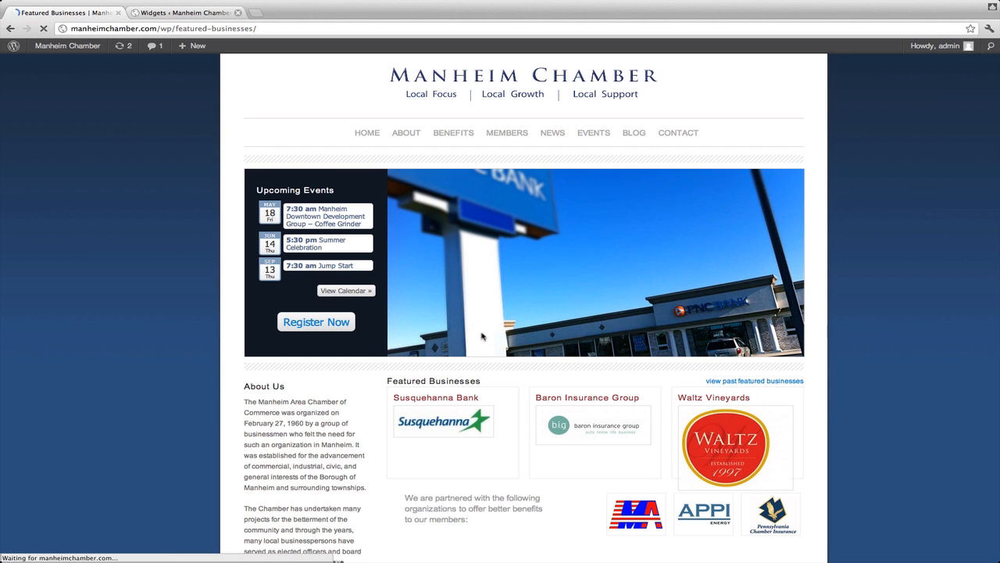
scroll(450, 318, down, 5)
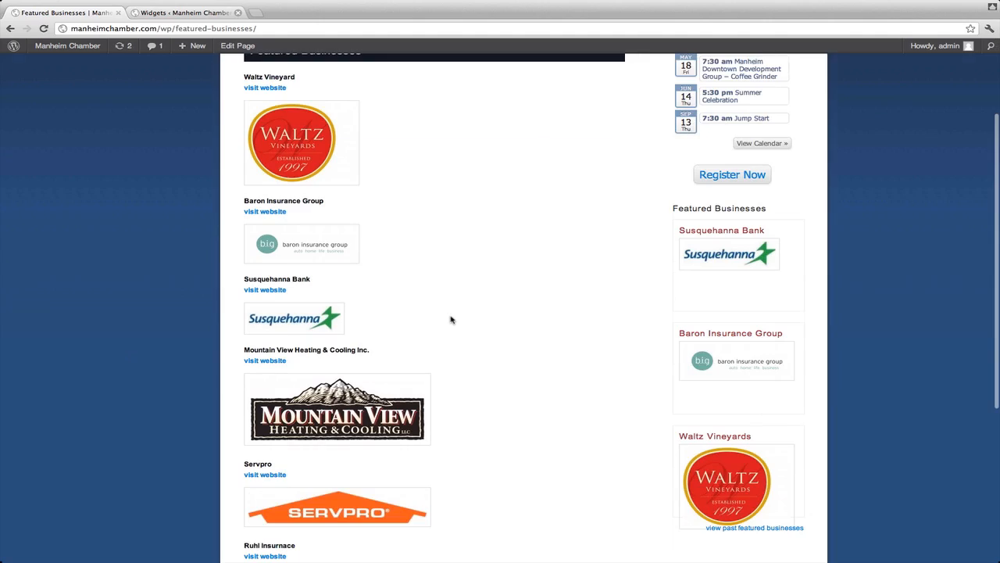
scroll(450, 319, down, 3)
scroll(450, 319, up, 7)
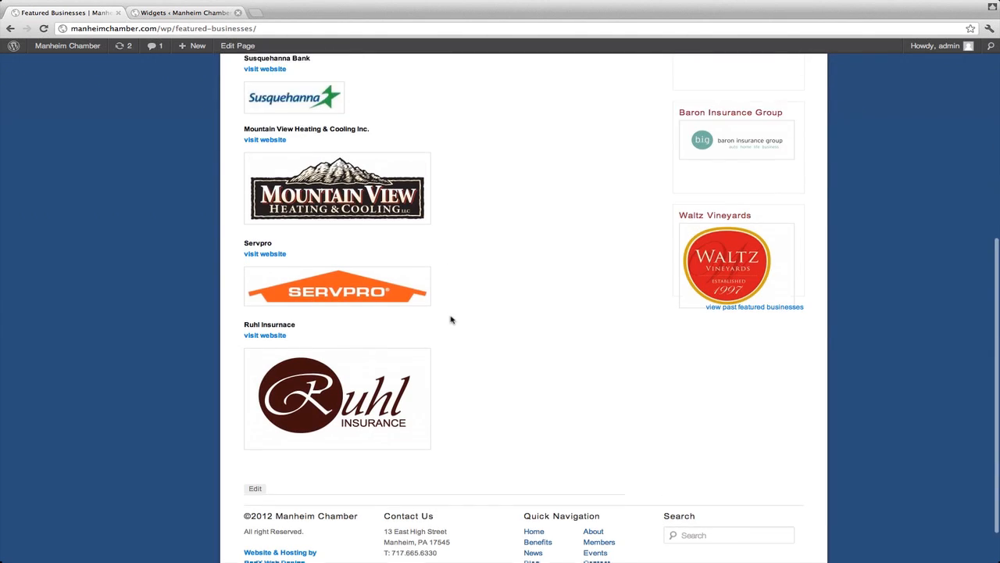
scroll(450, 319, up, 3)
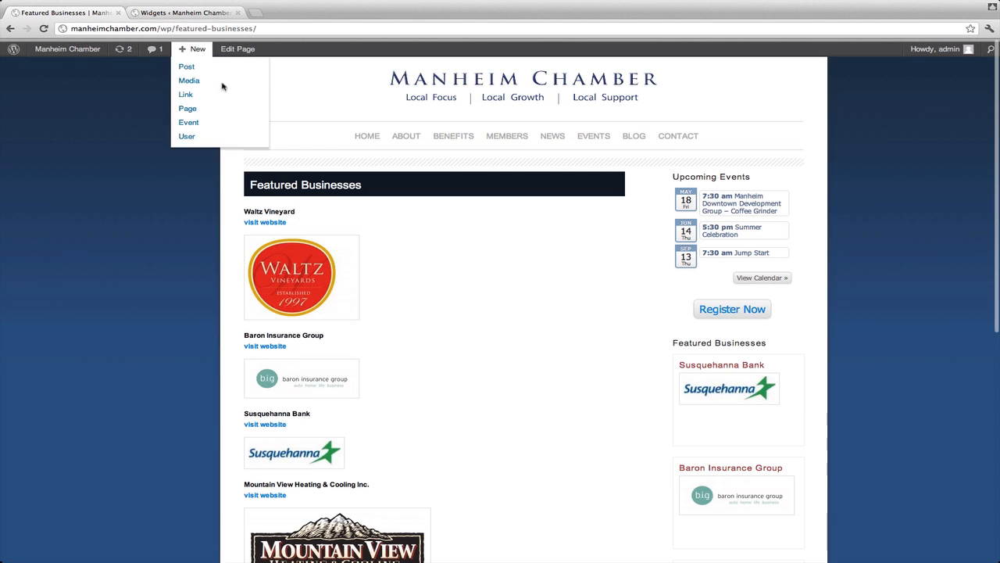
click(359, 134)
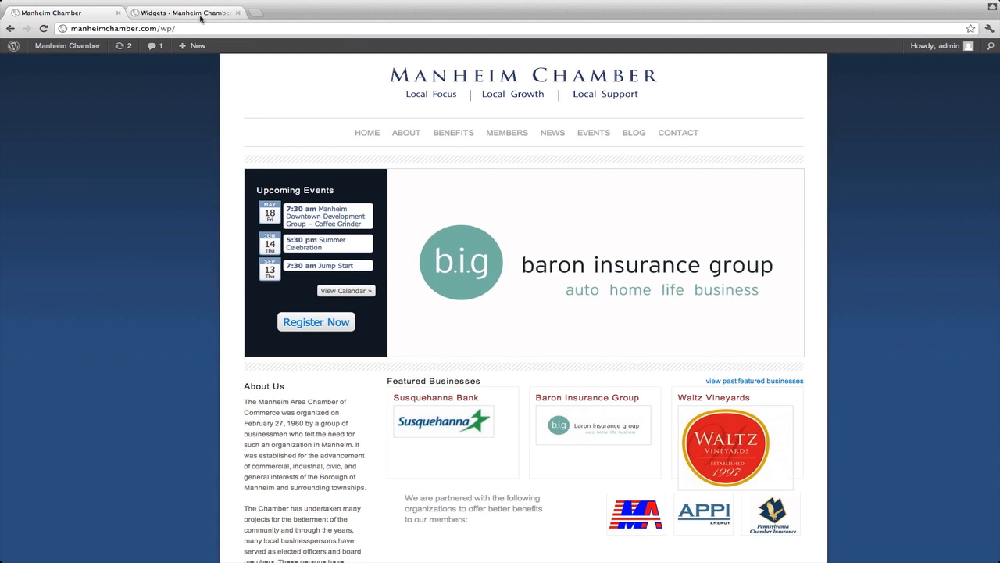
In the Widgets admin page, open the Baron Insurance Group widget under Featured Business Two for editing.
click(201, 14)
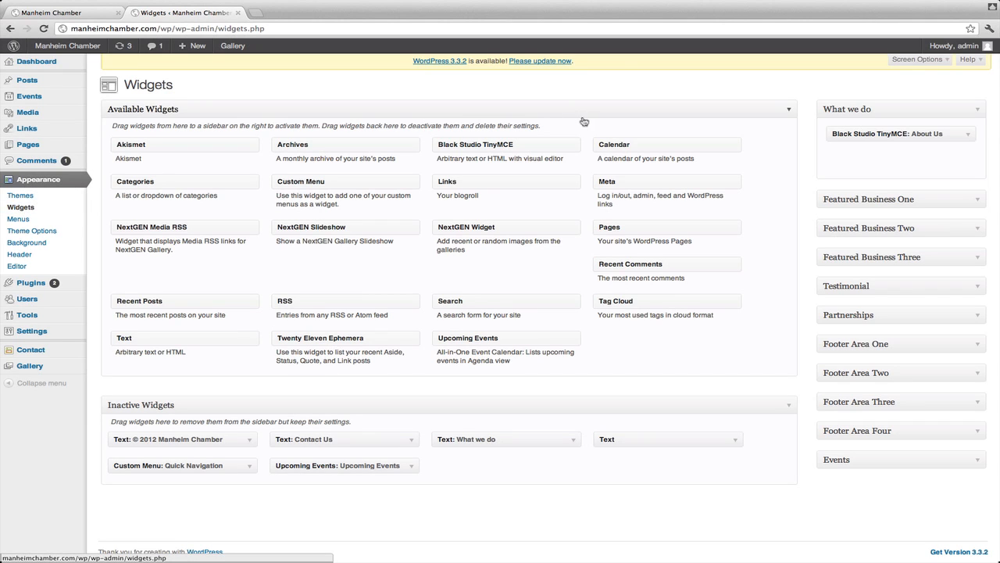
click(976, 231)
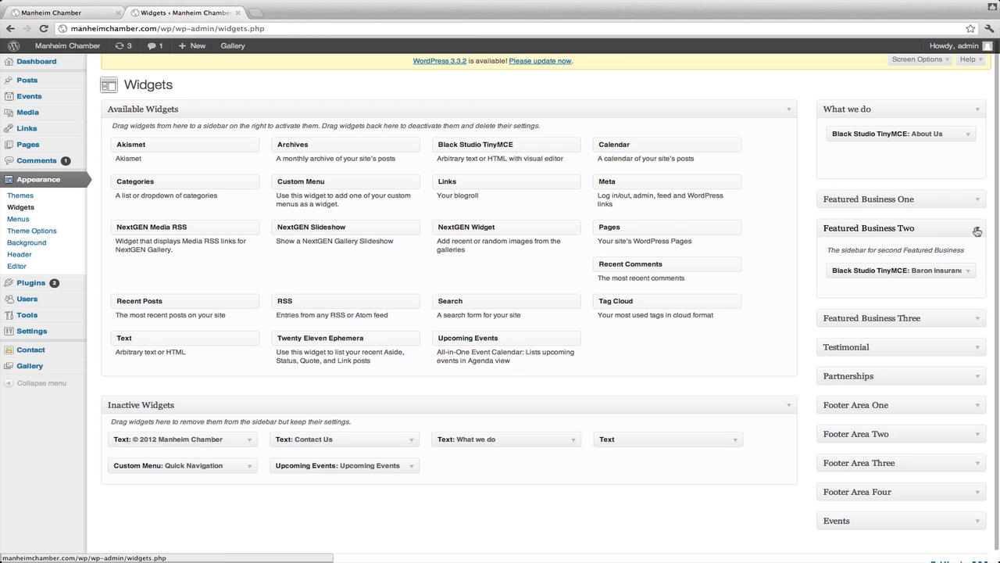
click(967, 273)
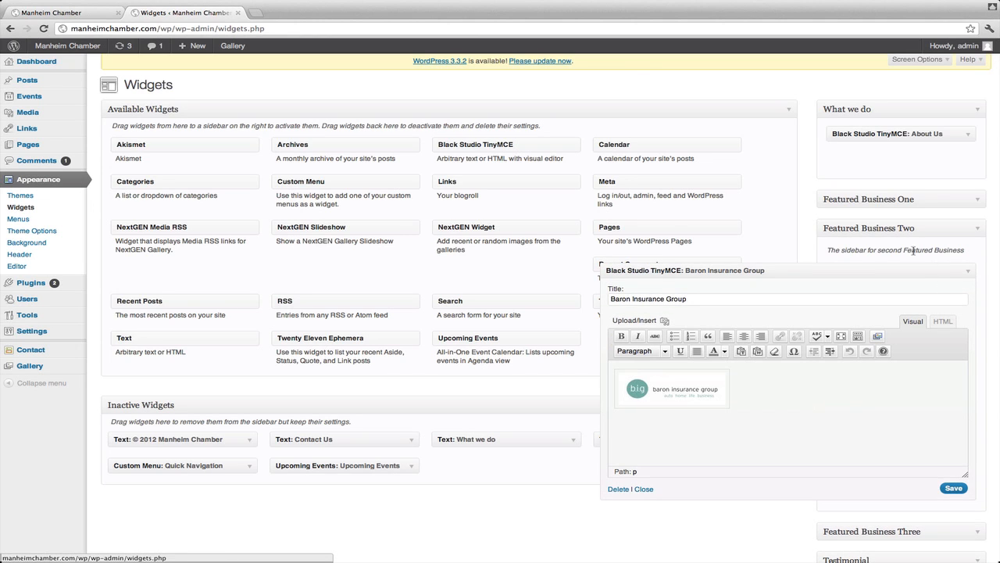
click(700, 397)
Switch to Photoshop and resize the Baron Insurance Group banner to 150 pixels wide, keeping its proportions constrained.
key(super+Tab)
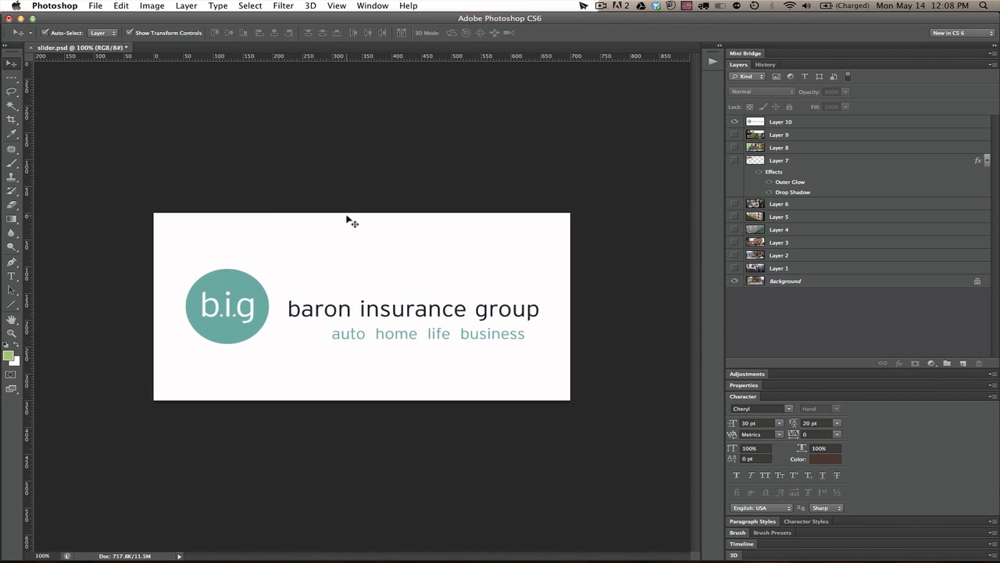
click(120, 6)
mouse_move(146, 7)
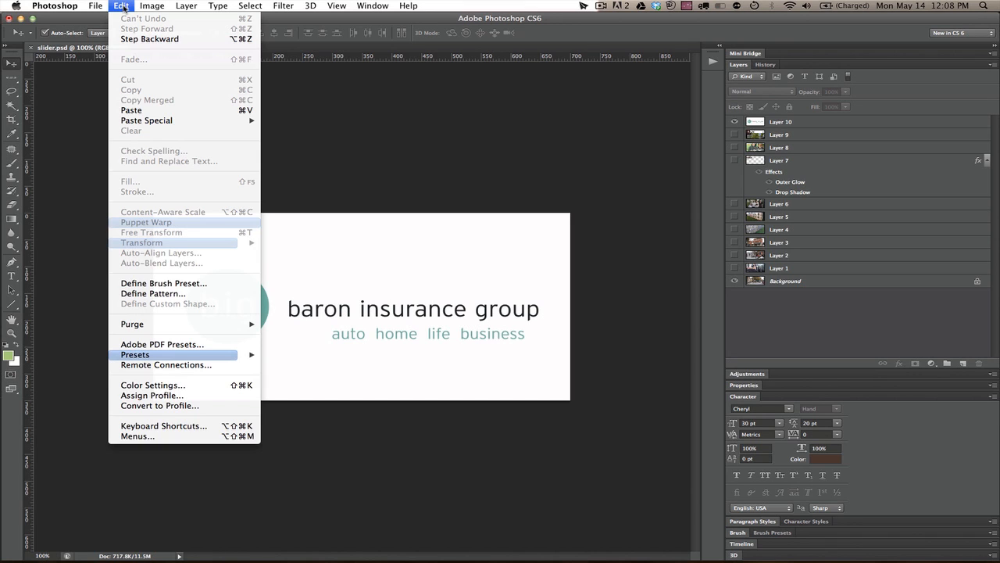
click(64, 134)
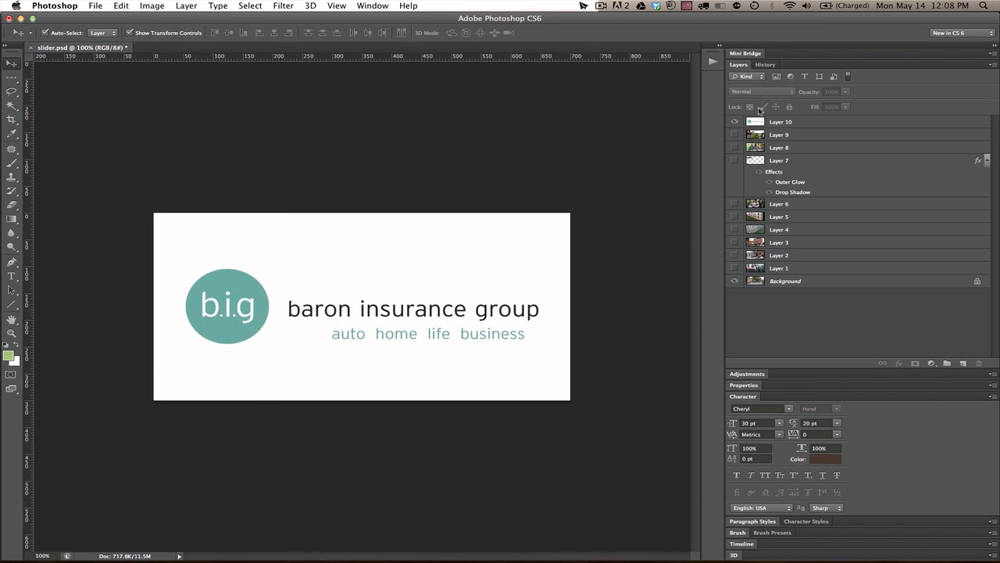
click(779, 122)
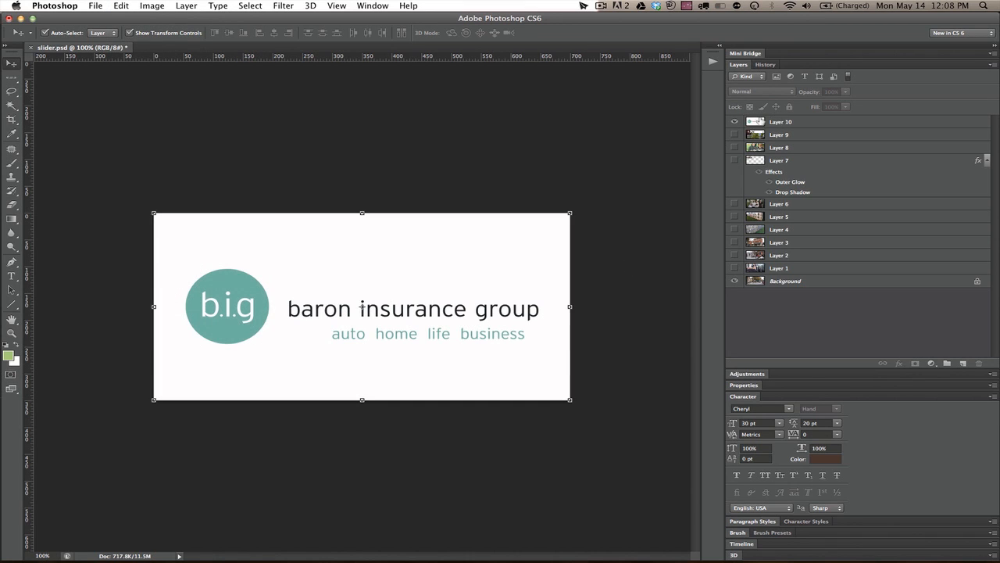
click(155, 8)
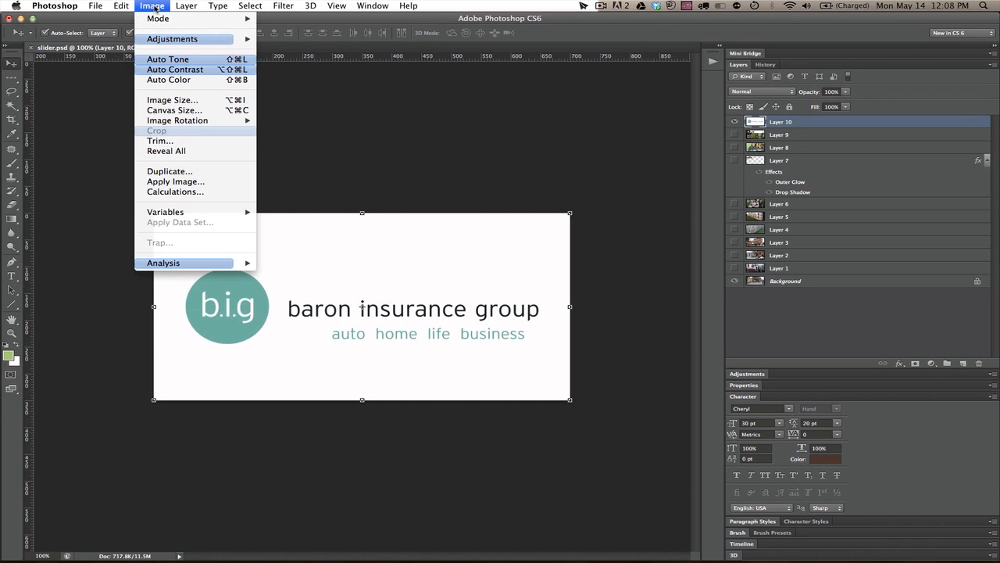
click(157, 101)
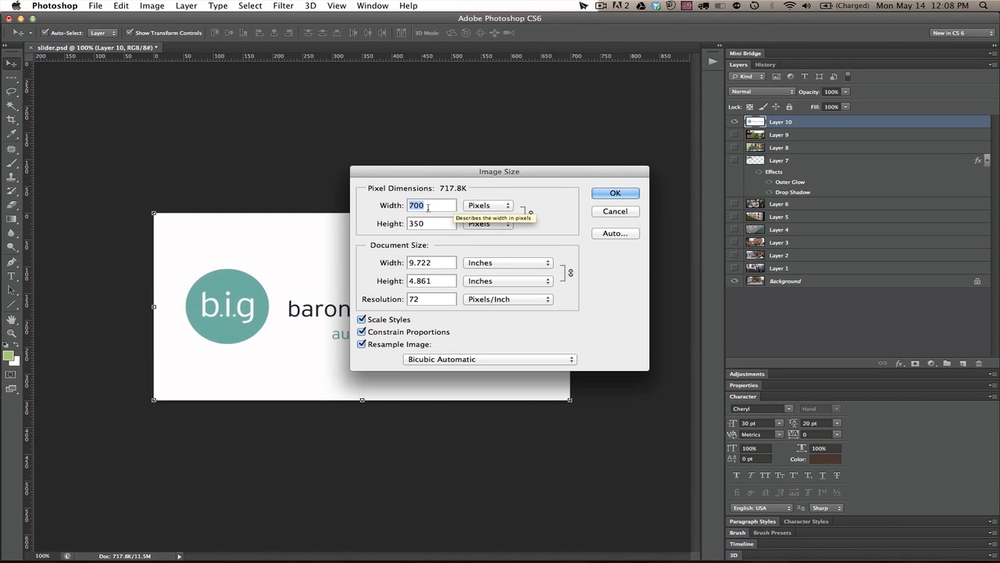
text(150)
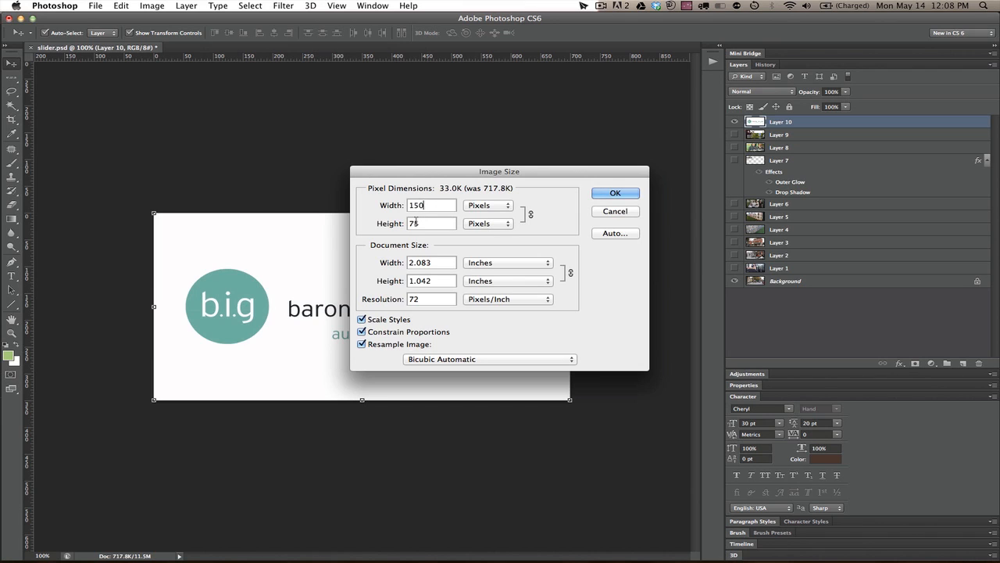
click(616, 193)
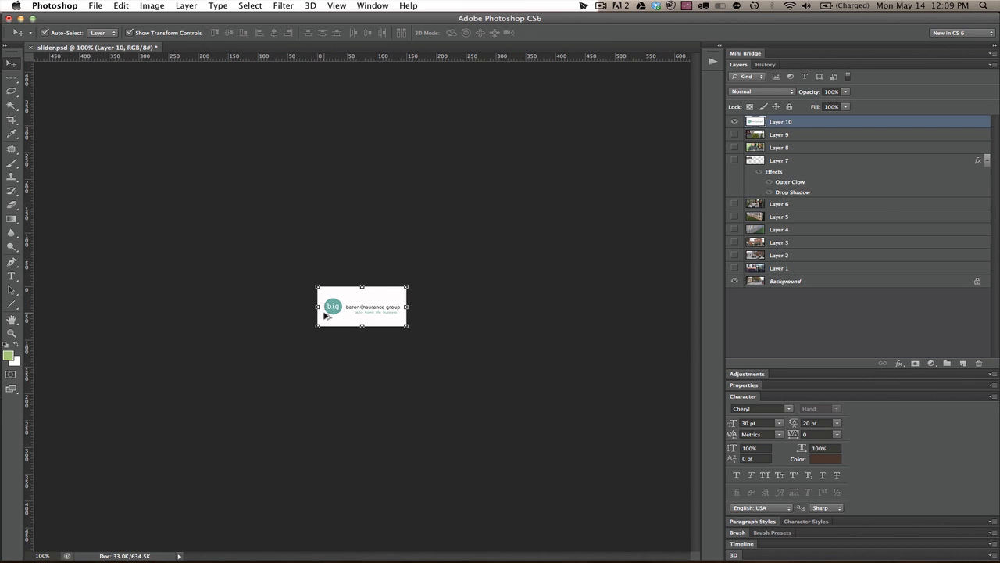
Save the resized logo as a JPEG named featurebaroninsurance.jpg in the ManheimChamber folder at maximum quality 12.
key(super+0)
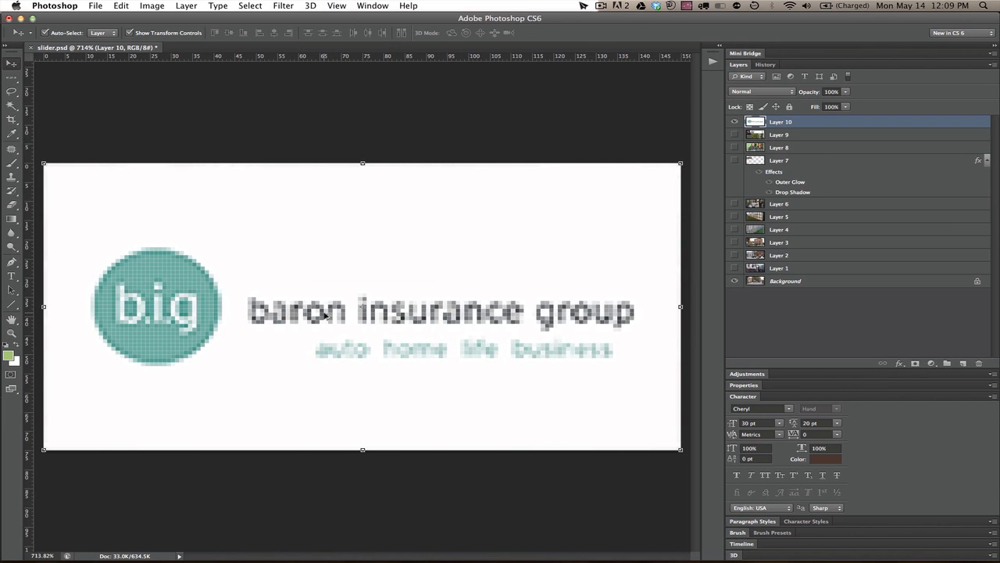
key(super+1)
click(436, 310)
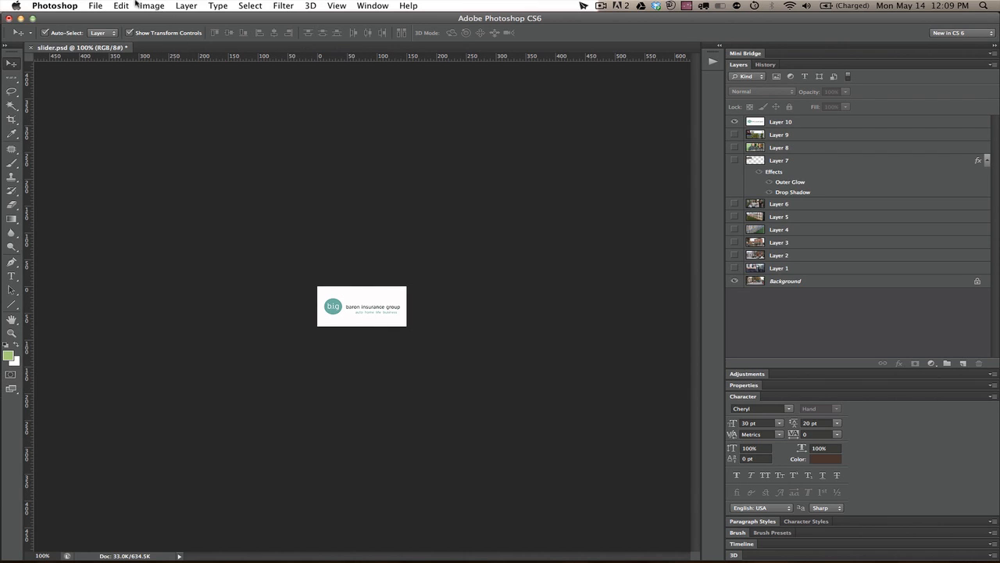
click(97, 6)
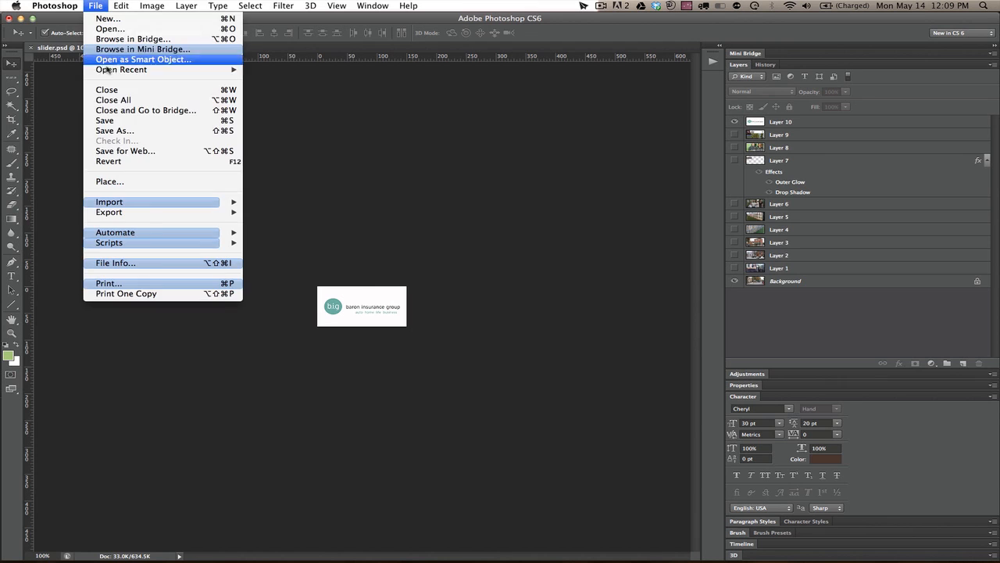
click(114, 131)
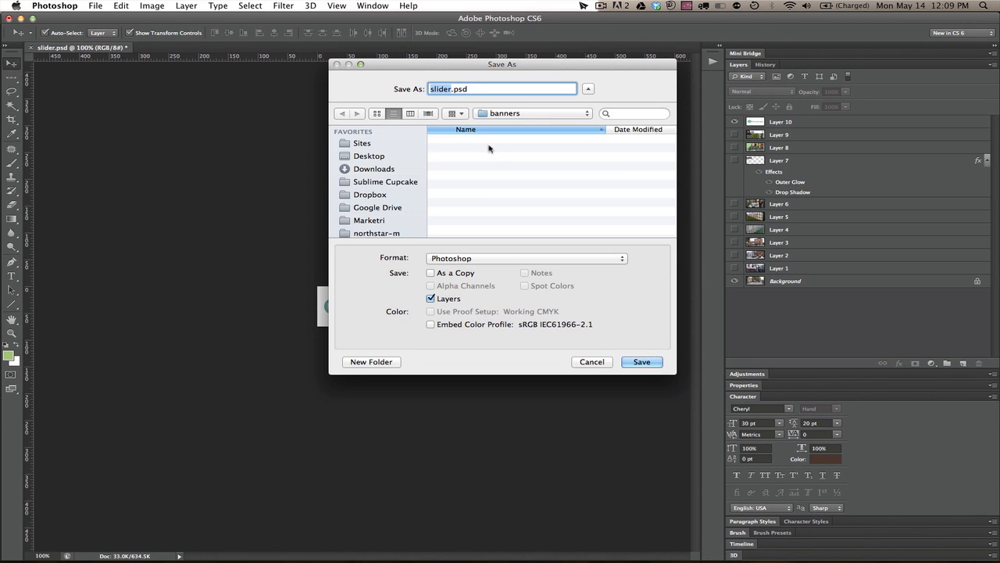
click(497, 115)
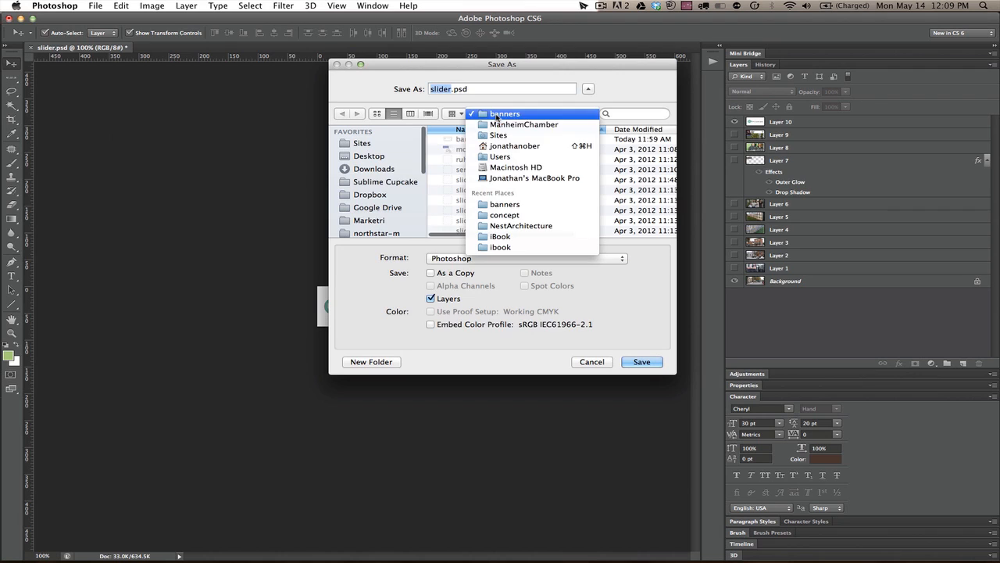
click(498, 124)
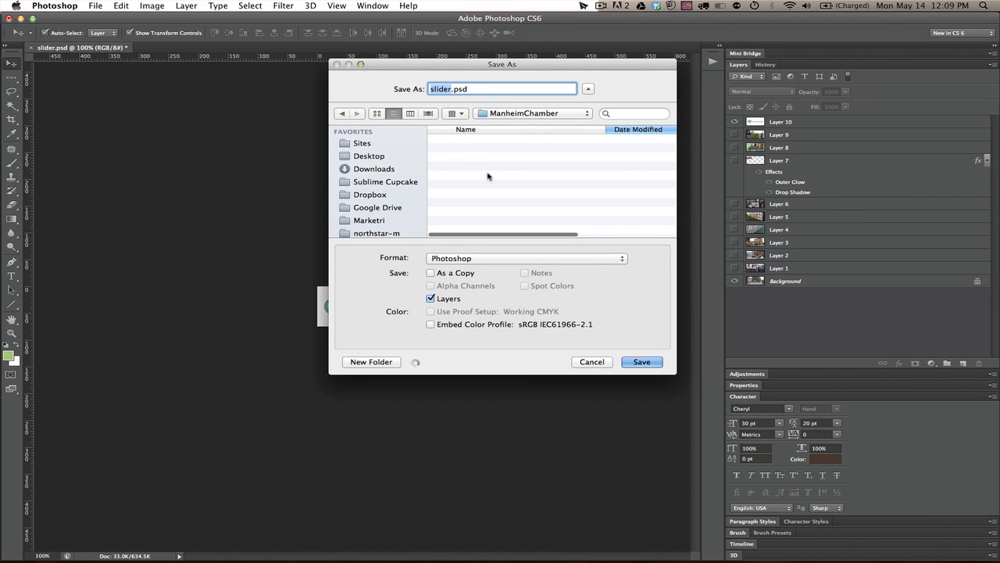
click(450, 260)
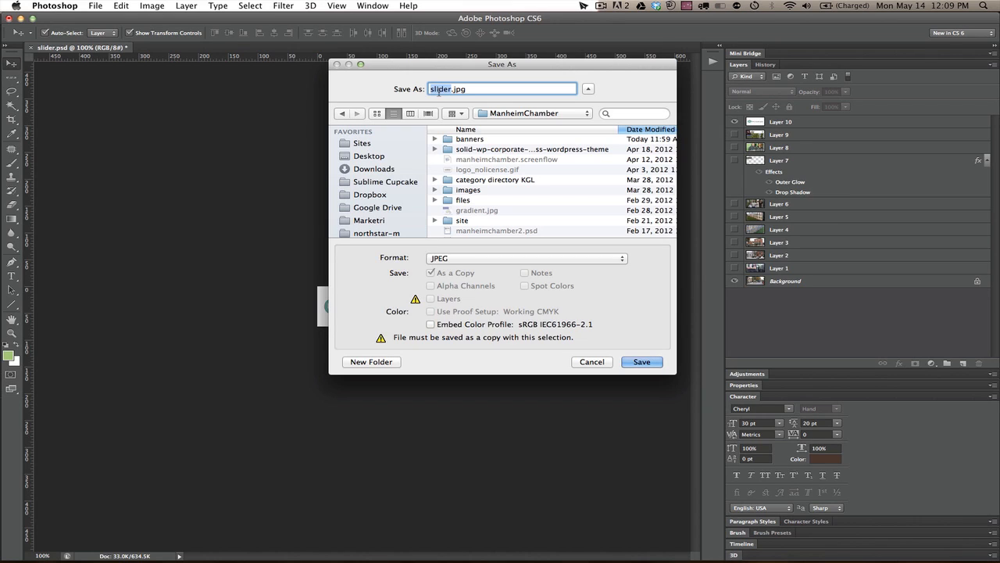
text(featurebaroninsurance)
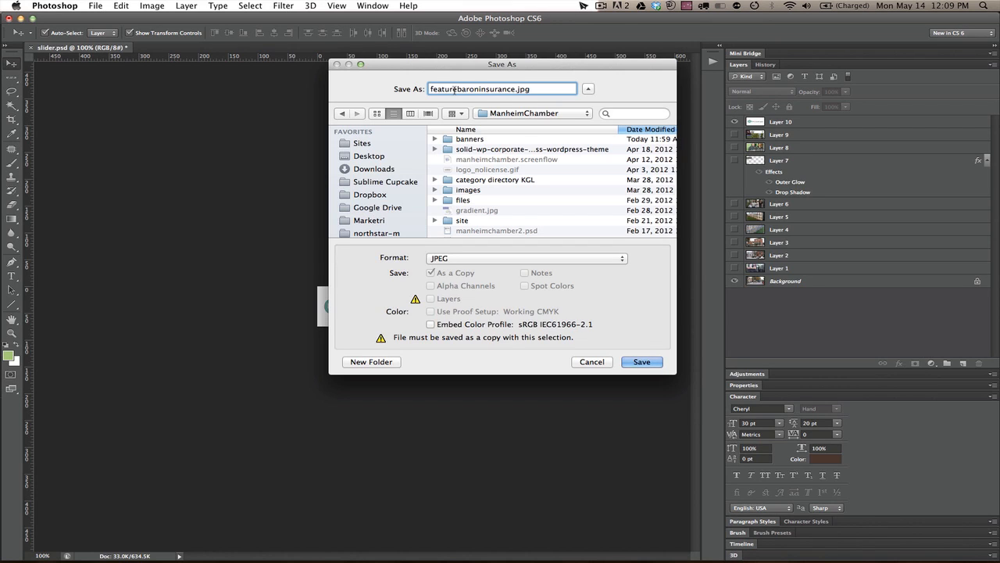
key(Return)
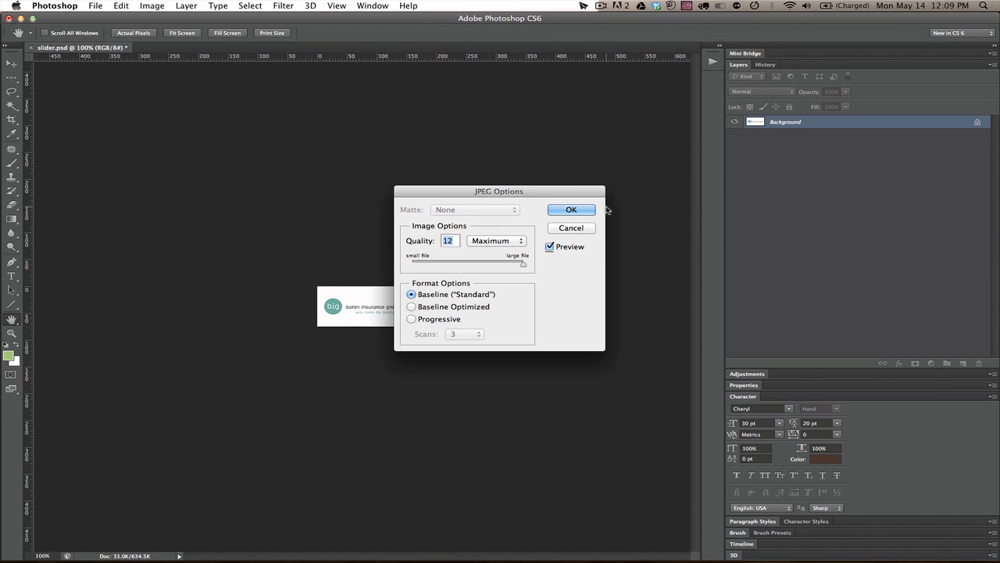
click(581, 212)
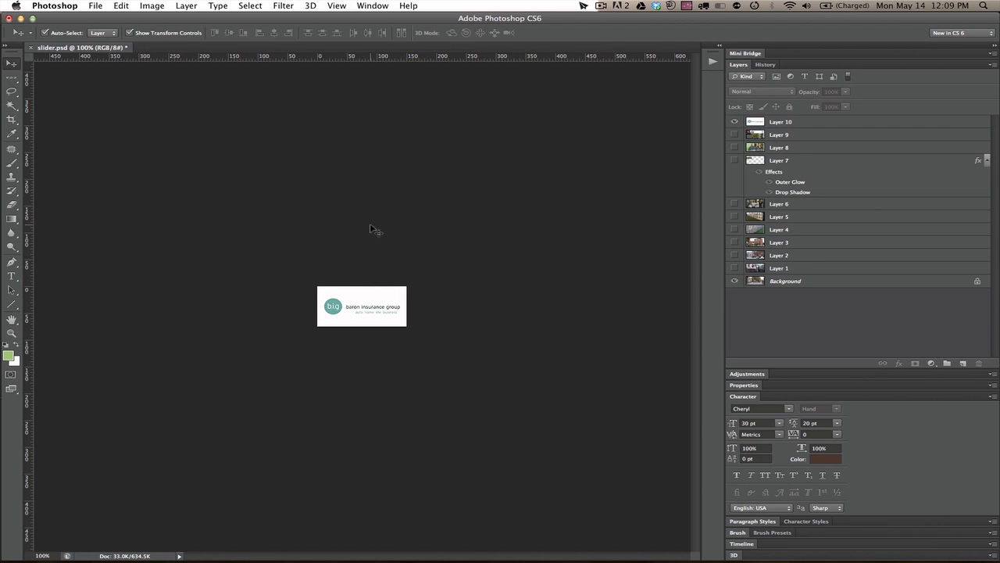
Switch back to the WordPress widget editor in Chrome and delete the existing logo from the Baron Insurance Group widget.
key(super+Tab)
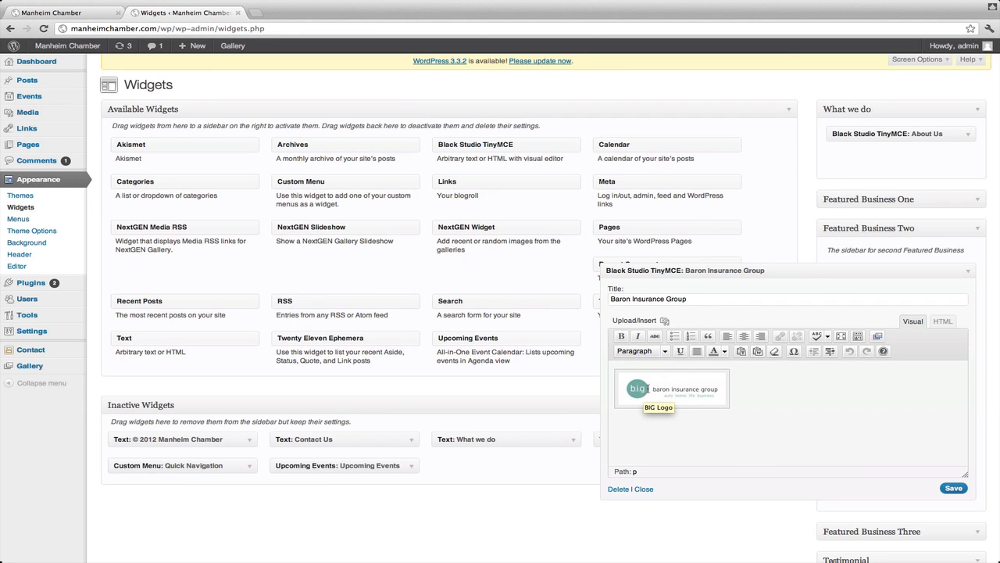
click(641, 392)
click(640, 389)
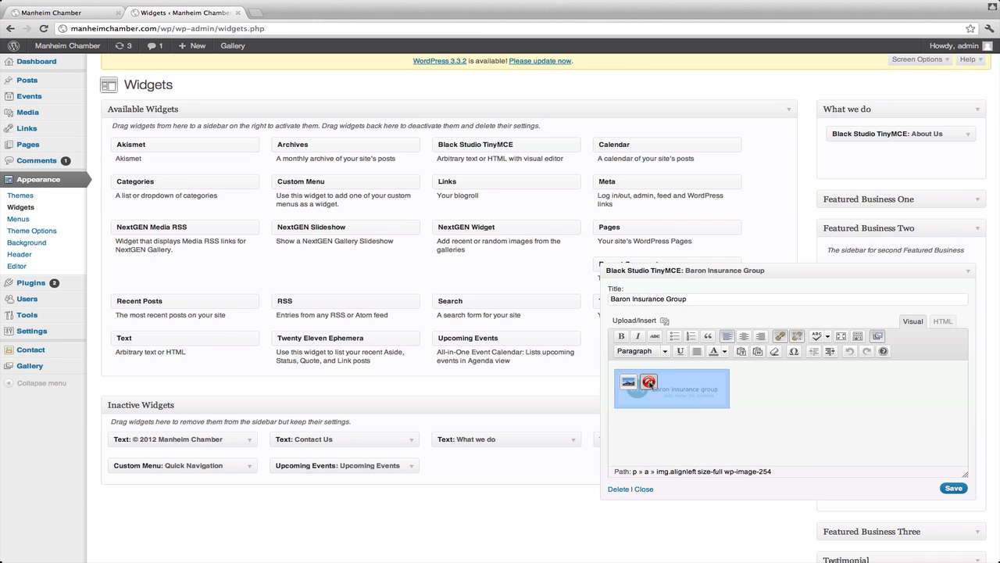
click(648, 382)
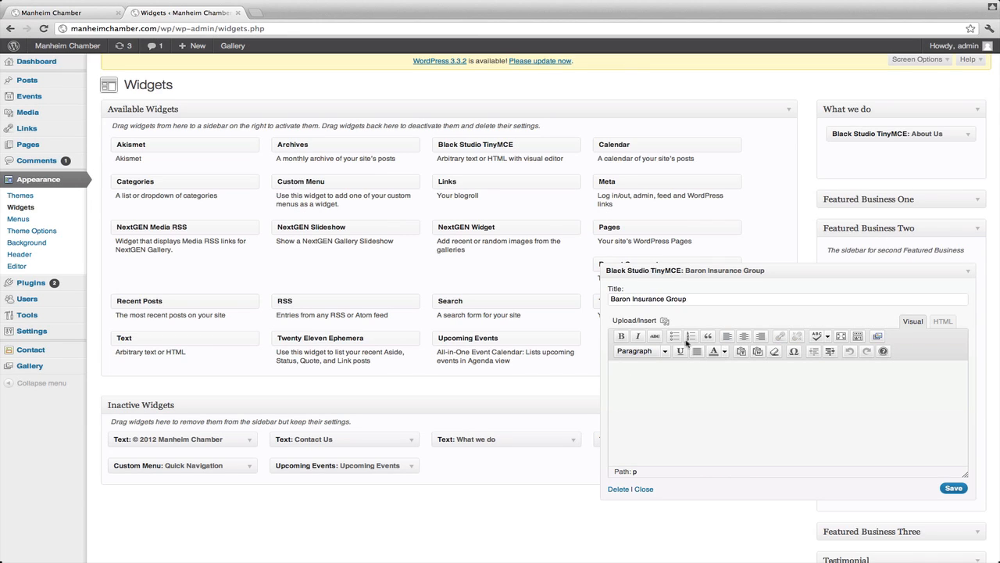
Clear the widget's title, re-enter it as "Baron Insurance Group", and place the cursor in the empty content area.
triple_click(629, 296)
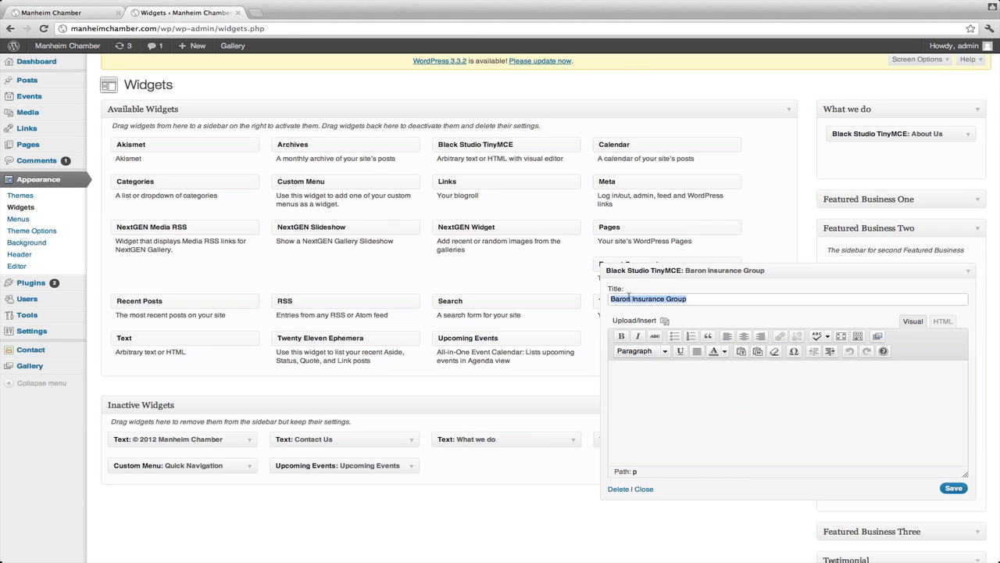
key(BackSpace)
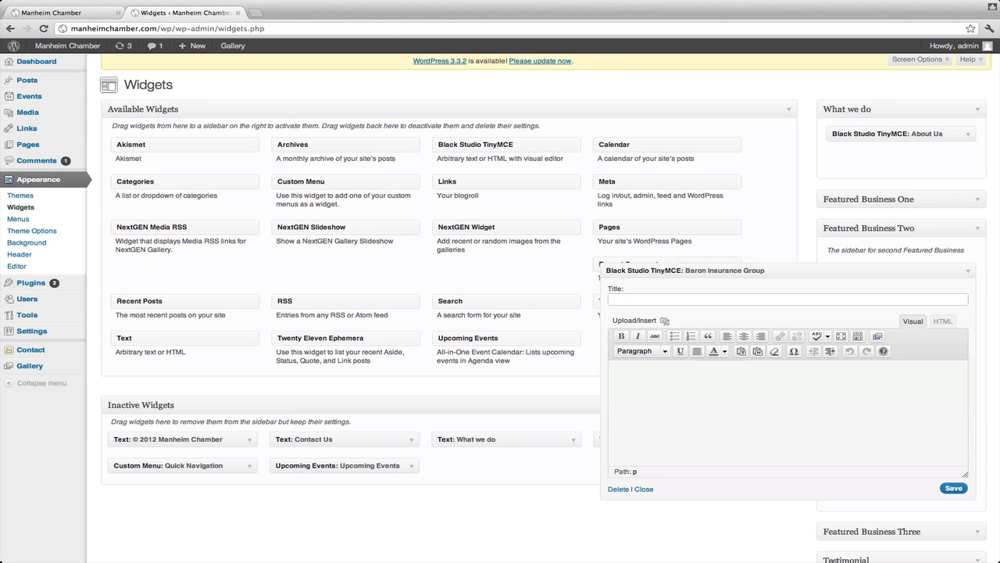
text(Baron Insurnace Group)
click(649, 299)
text(an)
click(683, 395)
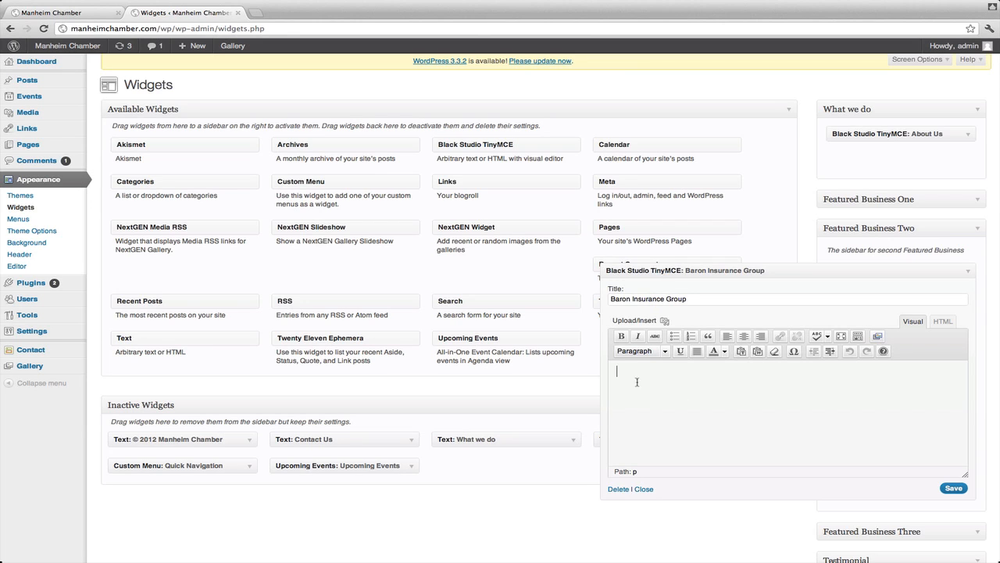
Upload featurebaroninsurance.jpg from the ManheimChamber folder as media for the Baron Insurance Group widget.
click(664, 321)
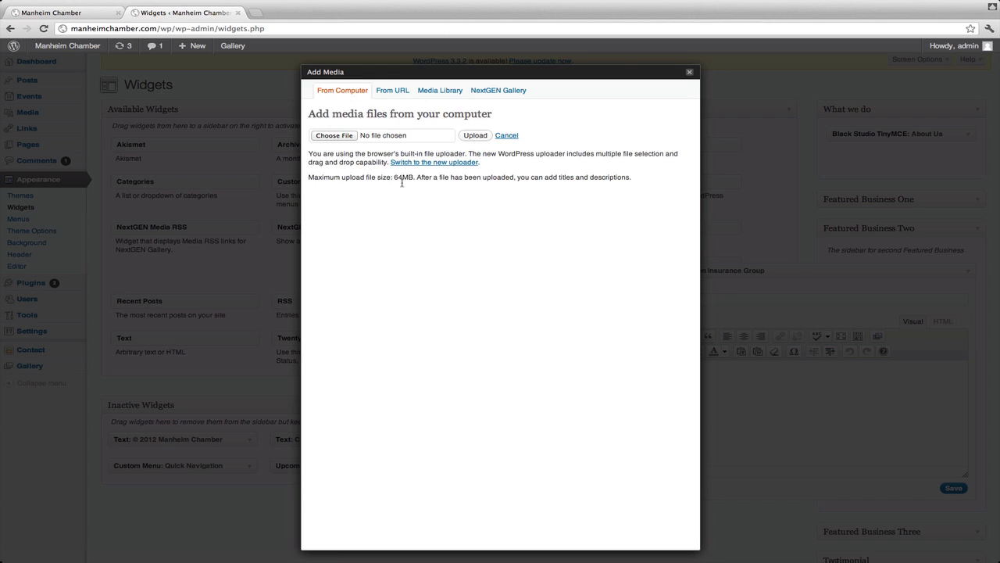
click(331, 137)
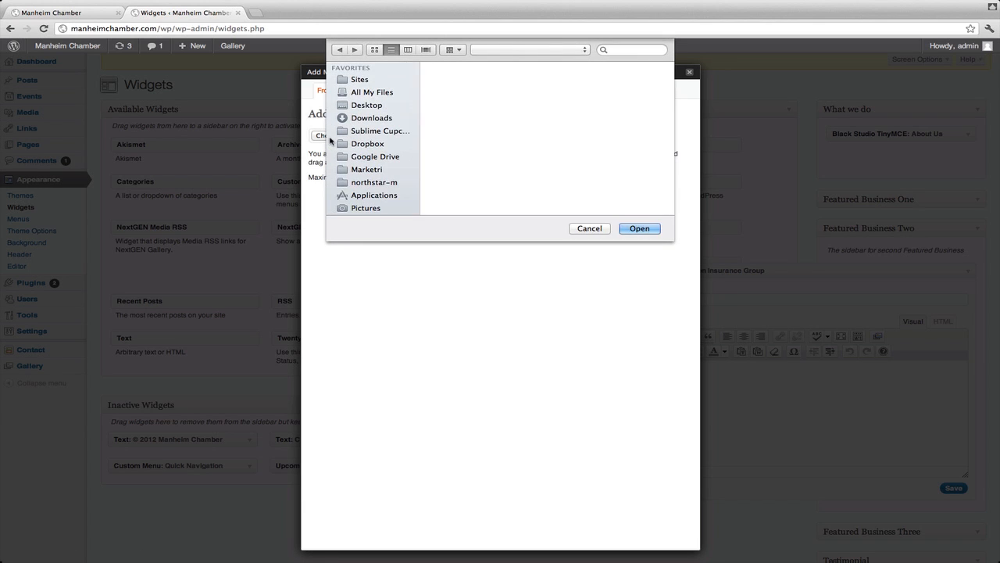
click(498, 54)
click(495, 62)
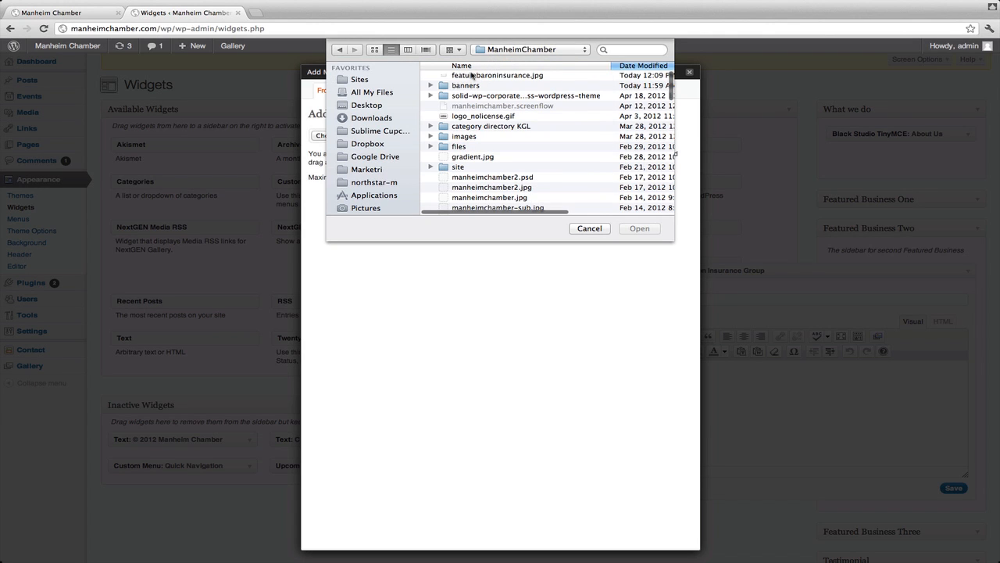
click(529, 76)
click(638, 228)
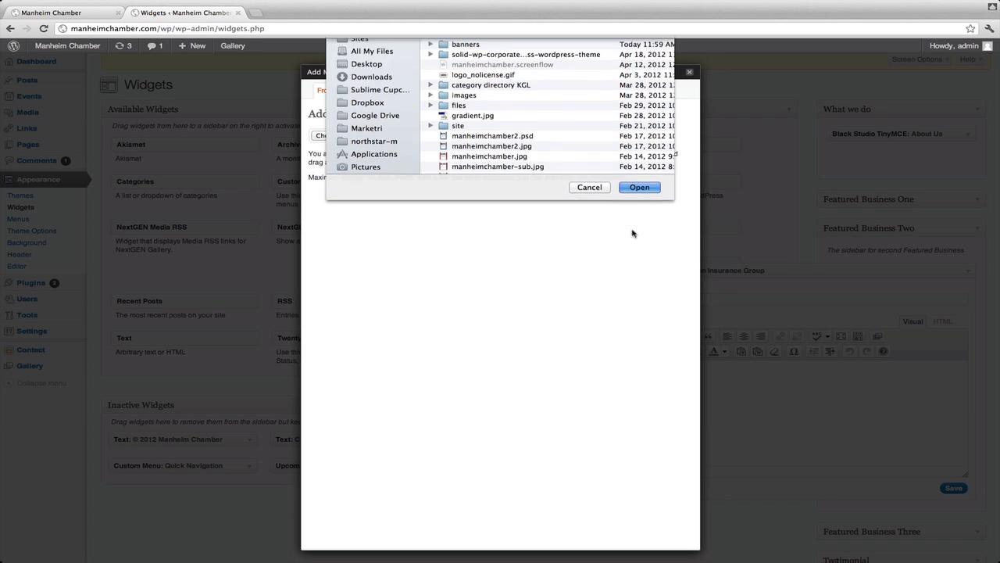
click(475, 136)
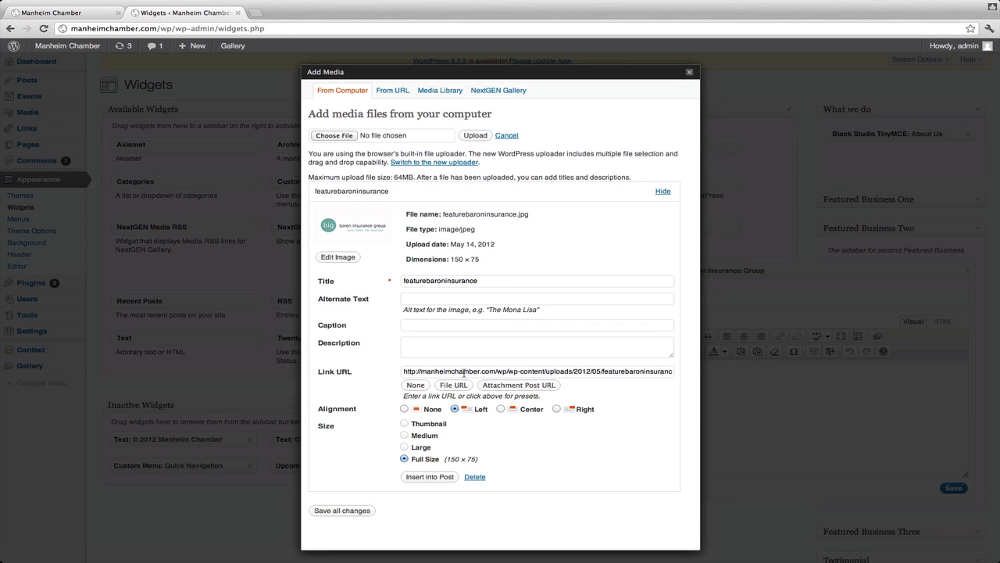
click(463, 372)
key(End)
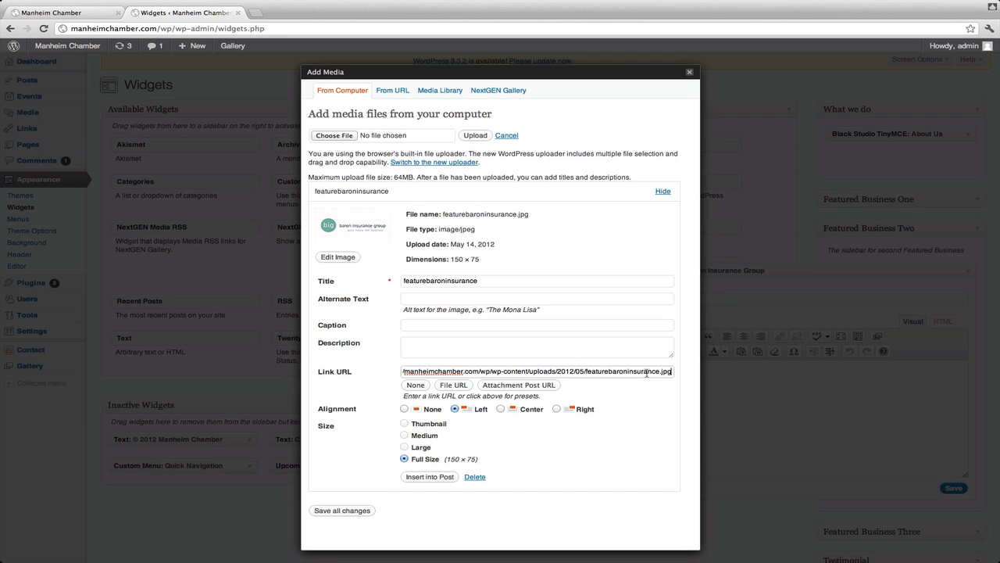
key(ctrl+a)
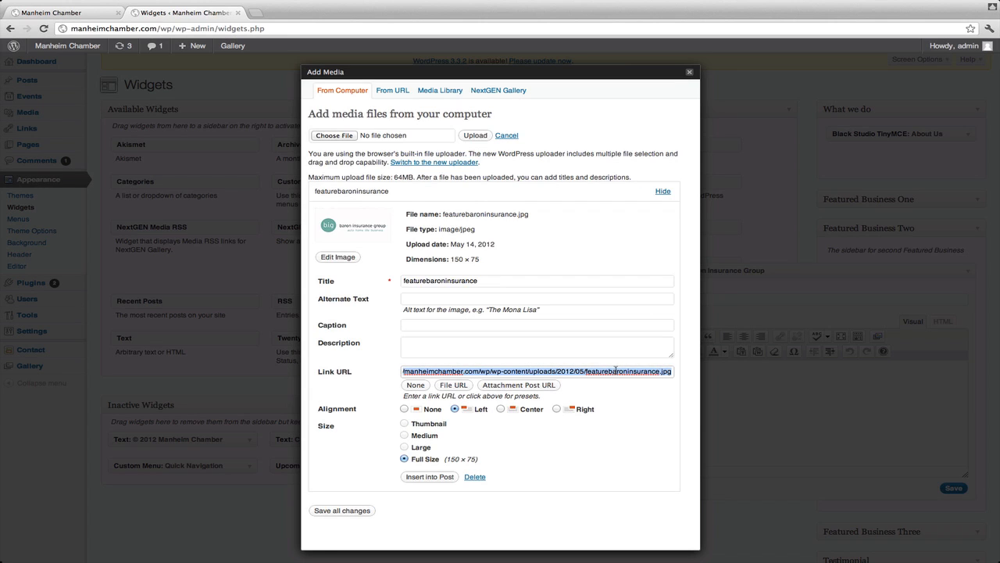
text(http://)
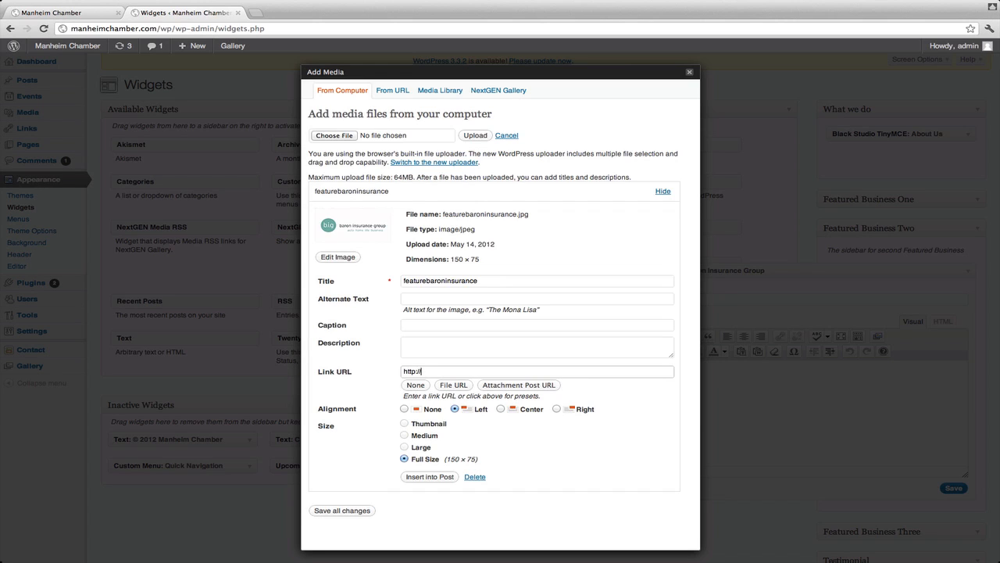
text(www.barong)
text(nsurnacegroup.com)
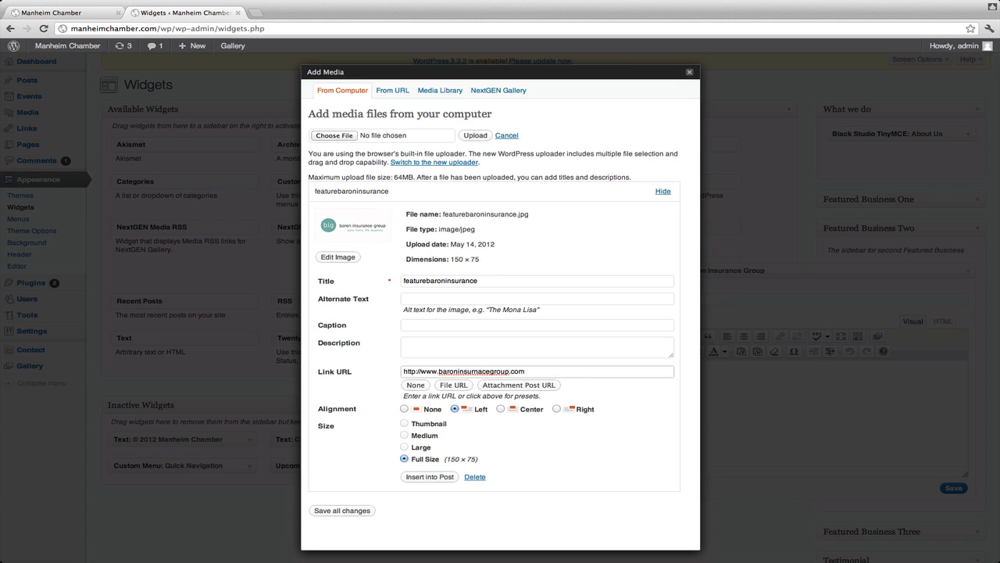
key(super+t)
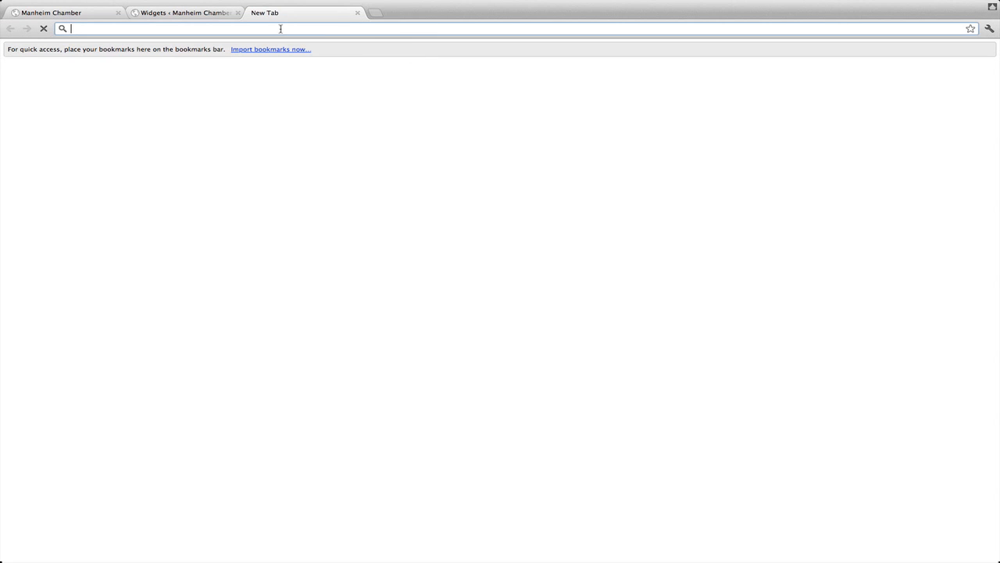
text(baron)
key(Down)
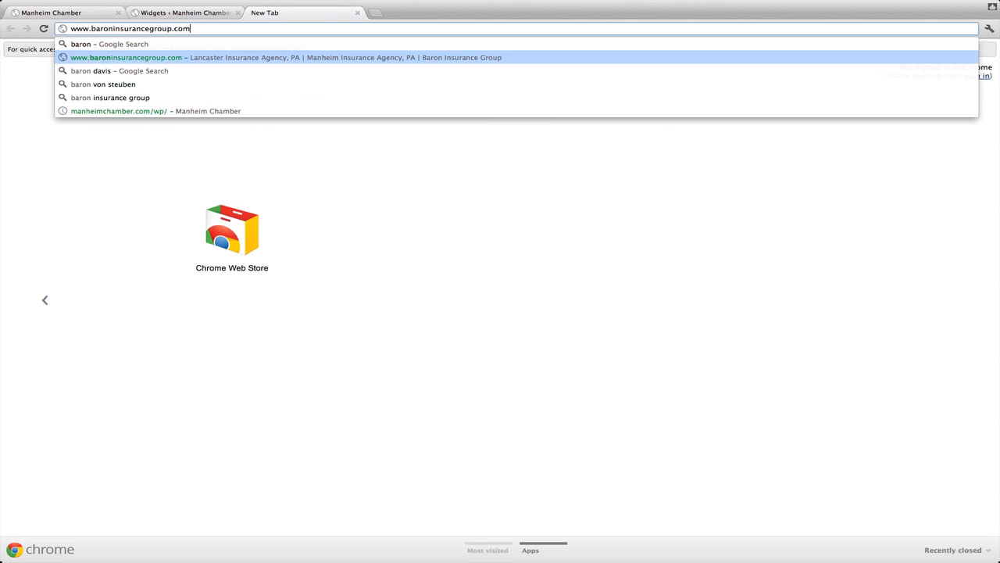
key(Return)
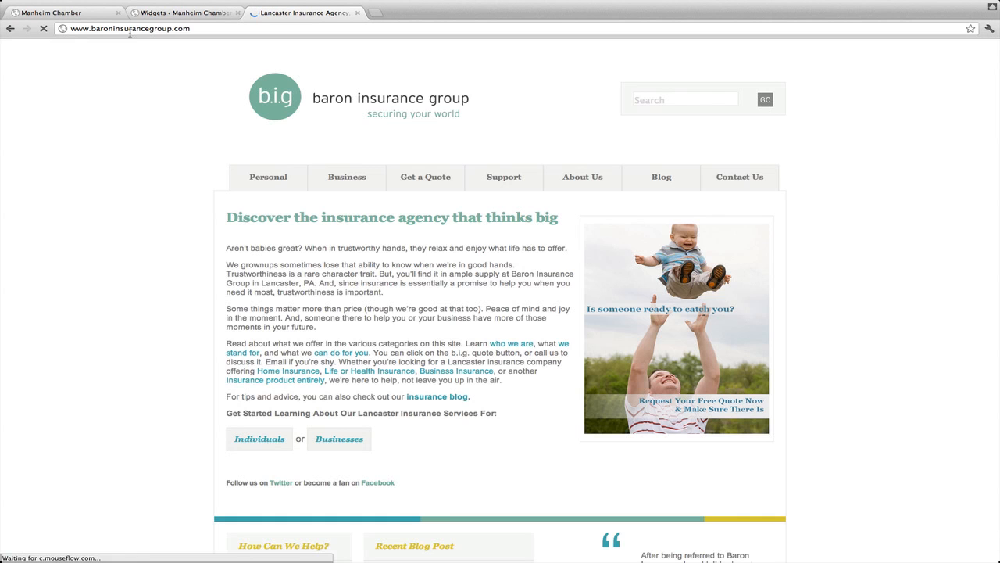
click(84, 29)
key(super+c)
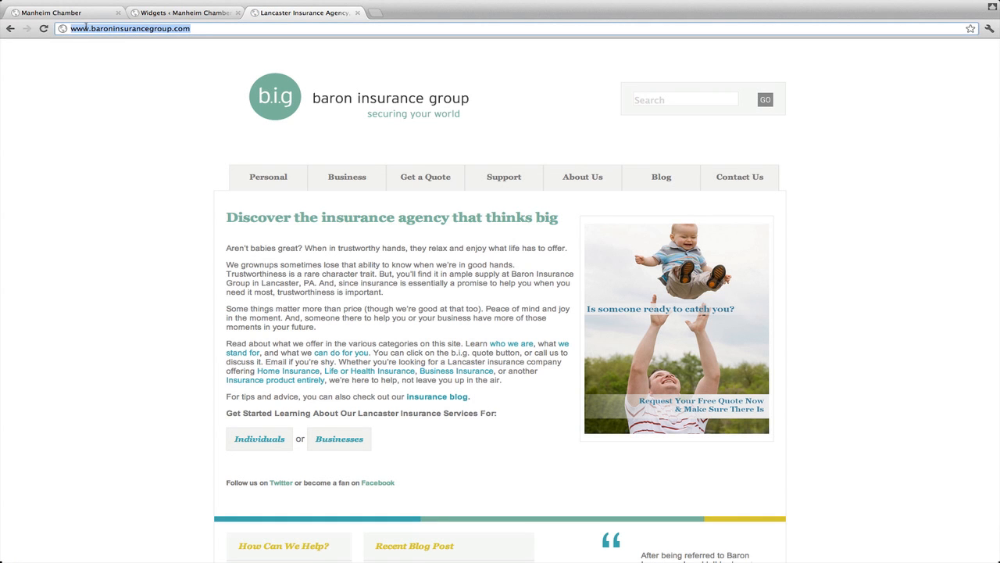
click(204, 14)
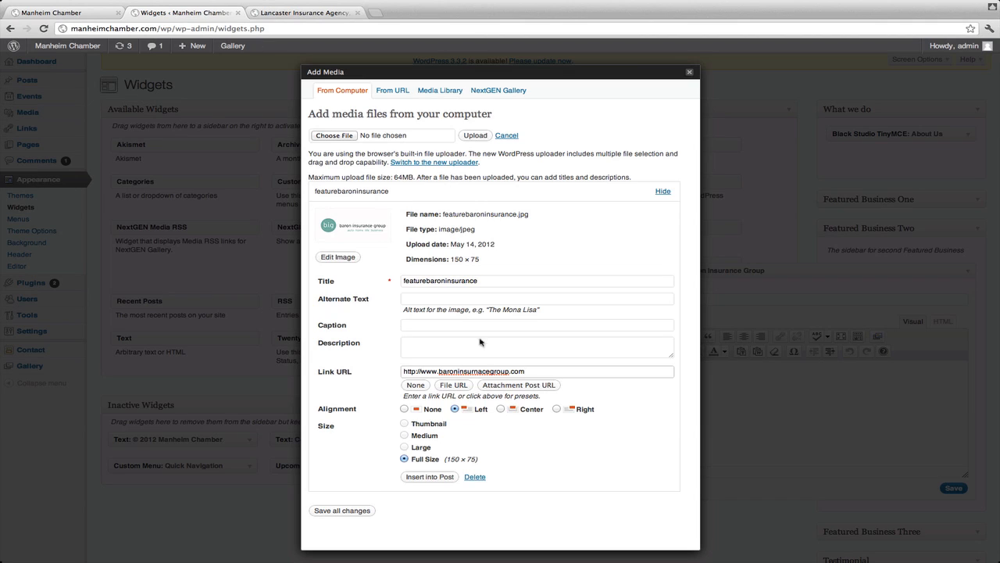
double_click(469, 371)
key(Home)
drag(423, 370, 525, 371)
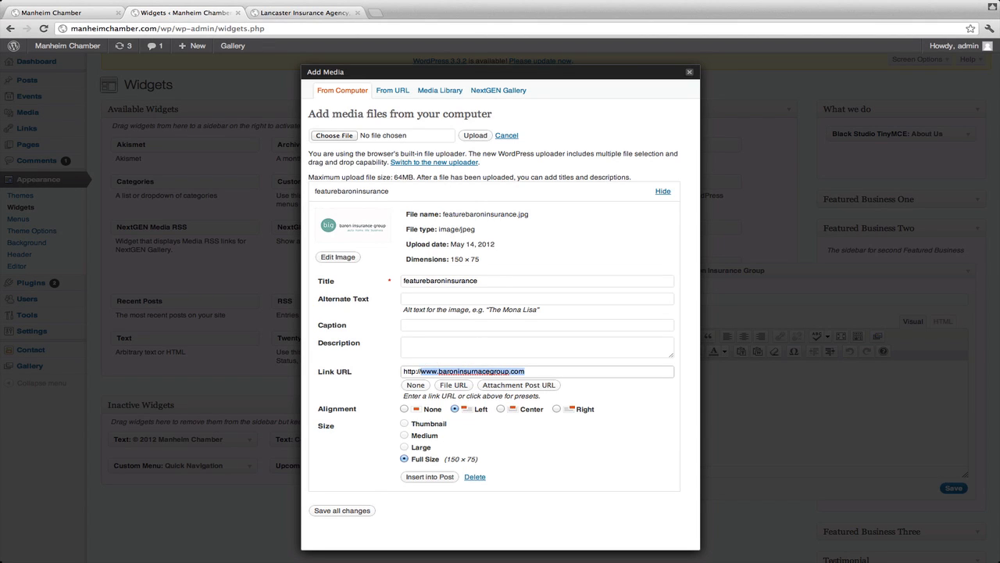
key(super+v)
drag(420, 370, 381, 366)
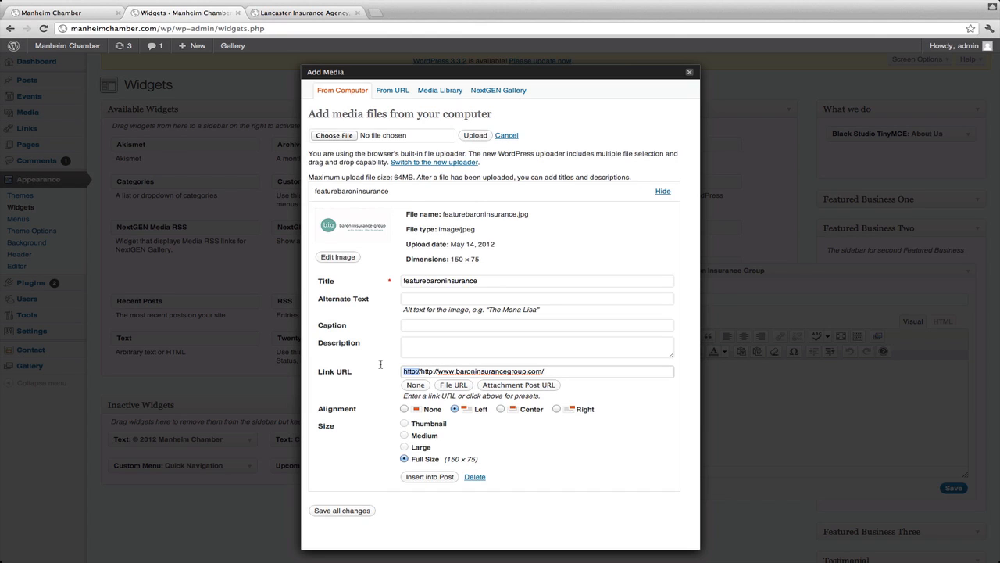
key(BackSpace)
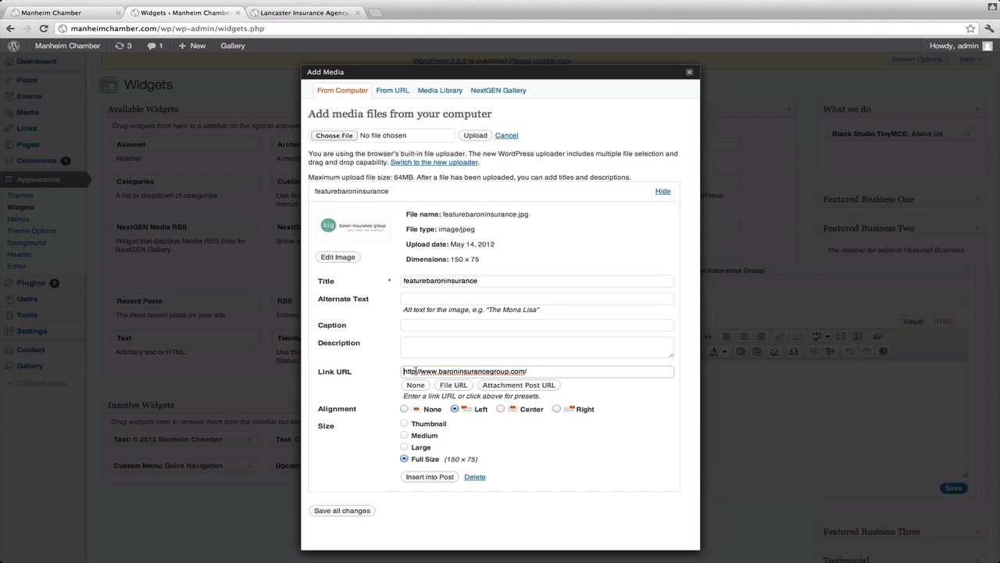
key(super+a)
key(Right)
click(425, 477)
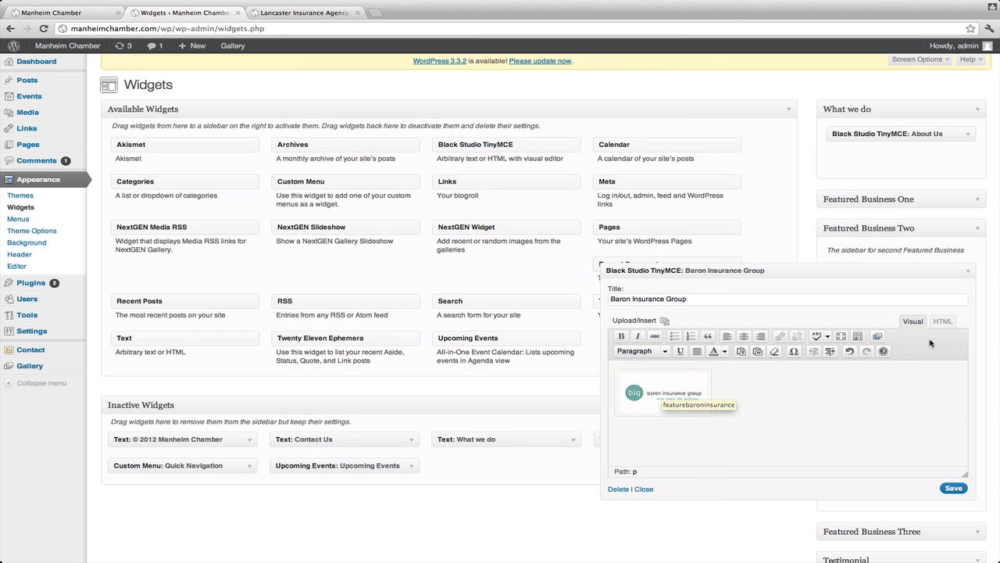
Delete the empty first paragraph from the widget's HTML code, review the link and image tags, and return to the visual view.
click(946, 322)
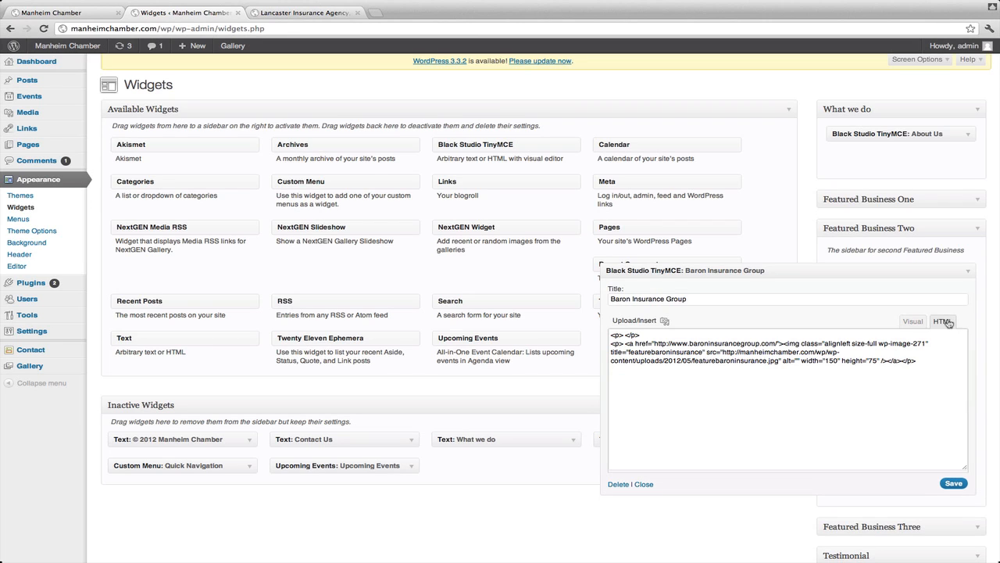
triple_click(627, 334)
key(BackSpace)
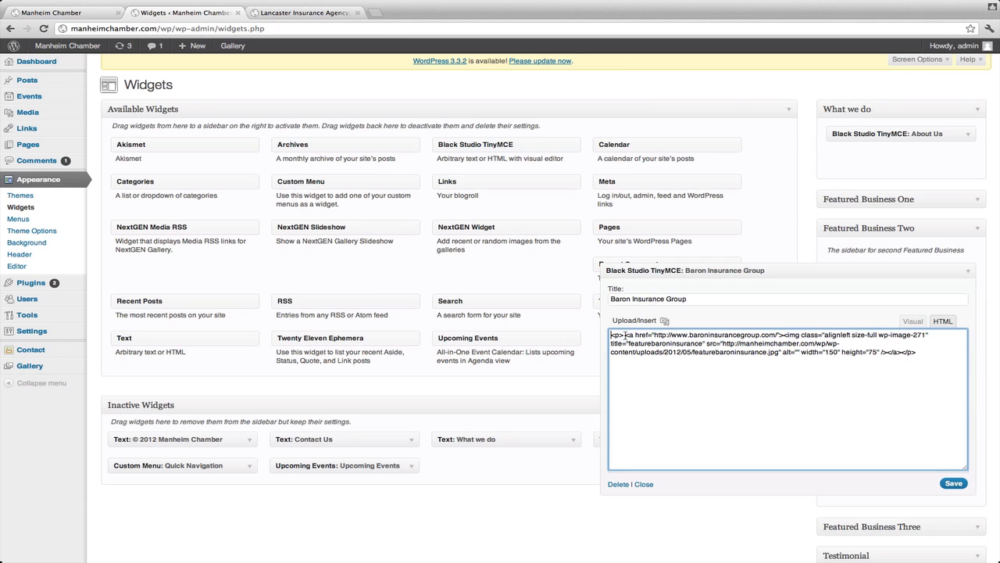
drag(625, 334, 786, 335)
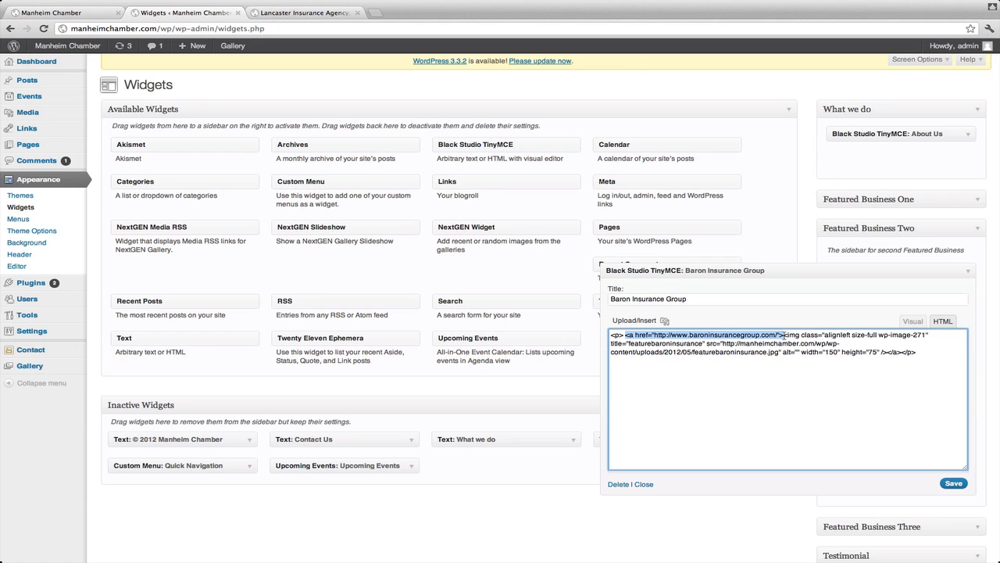
click(783, 335)
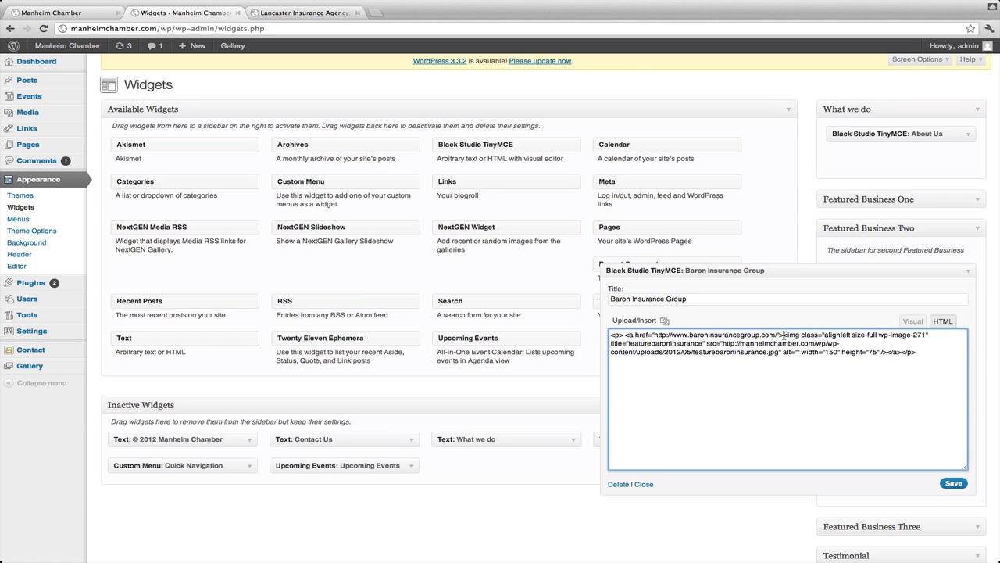
drag(784, 335, 887, 359)
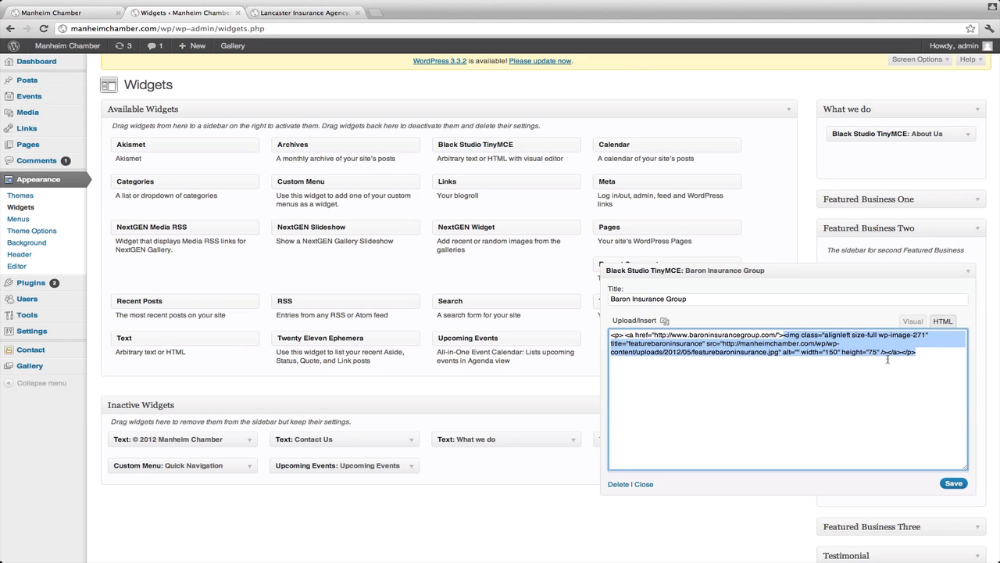
click(916, 322)
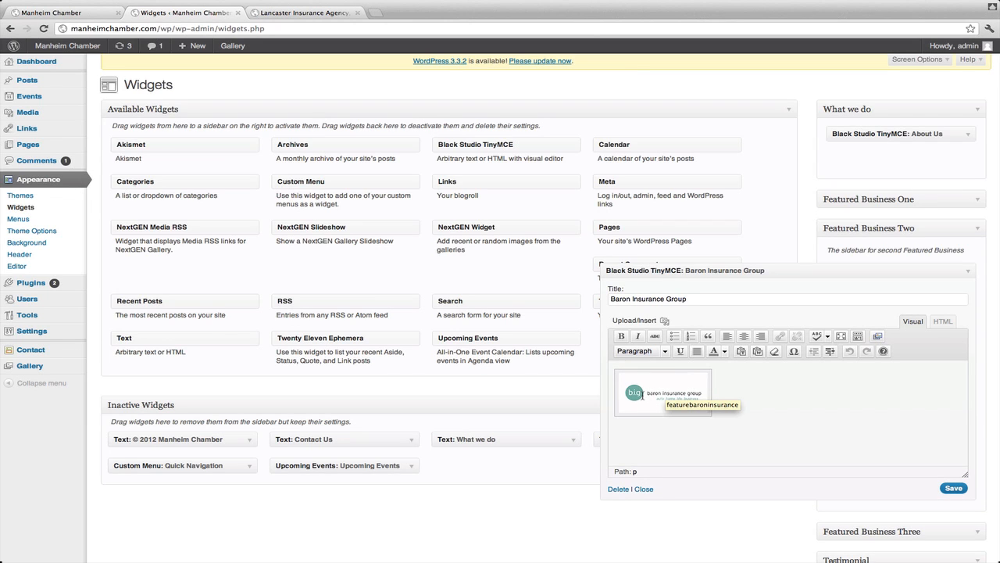
Edit the logo's link with the title "Baron Insurance Group" and set it to open in a new window/tab.
click(643, 394)
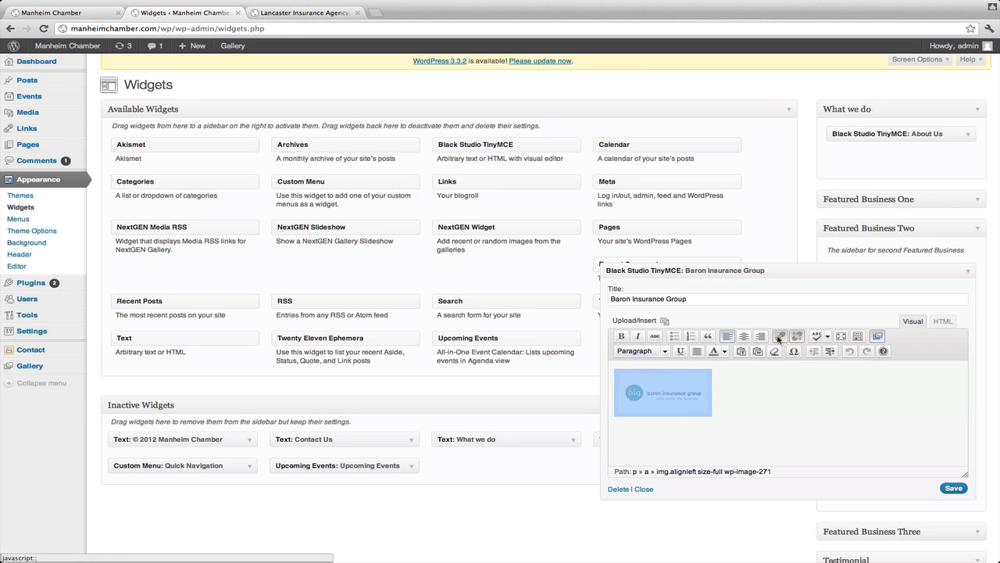
click(778, 337)
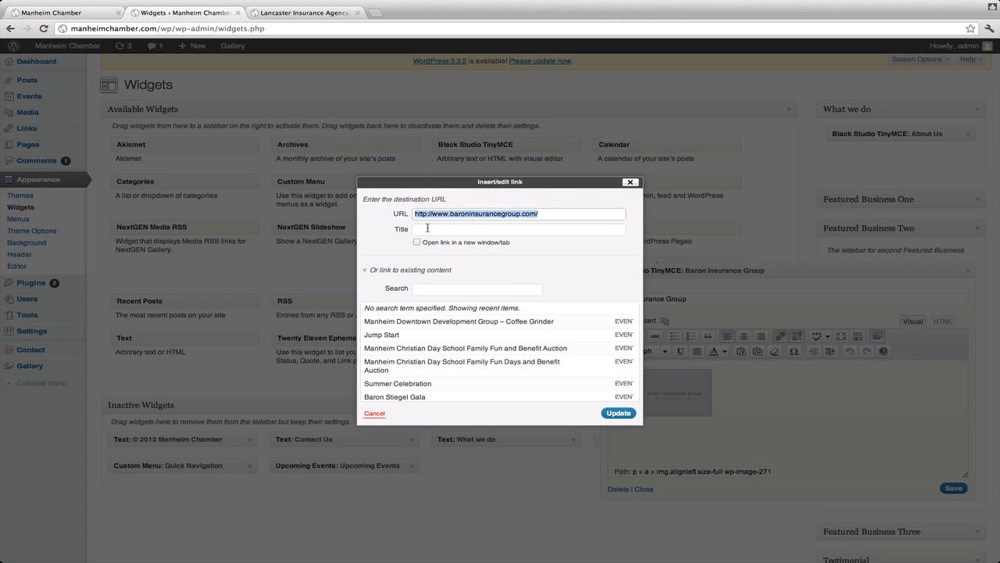
click(428, 228)
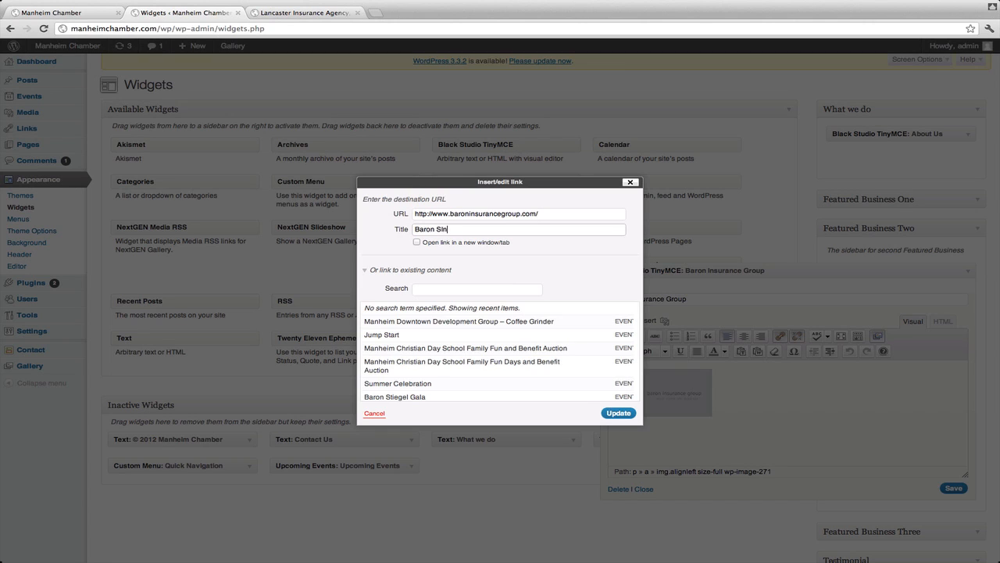
text(urance Group)
click(417, 243)
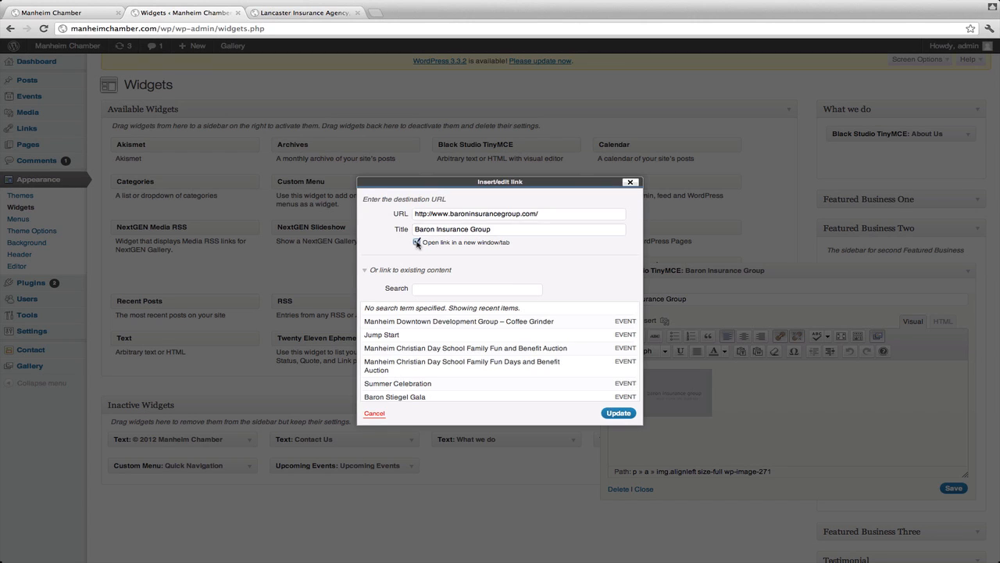
click(615, 414)
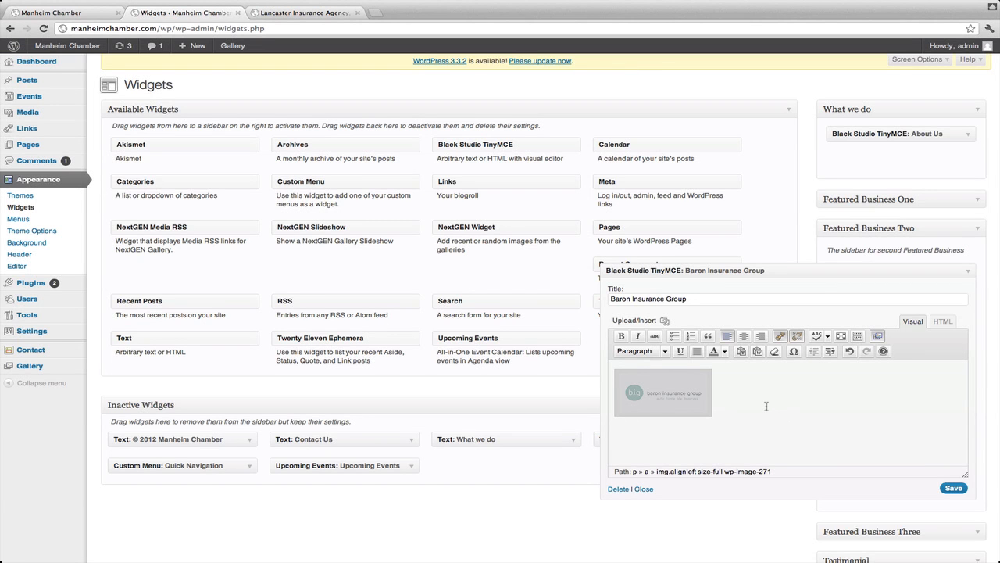
Review the updated HTML code of the Baron Insurance Group widget and save the widget.
click(943, 321)
drag(775, 372, 576, 337)
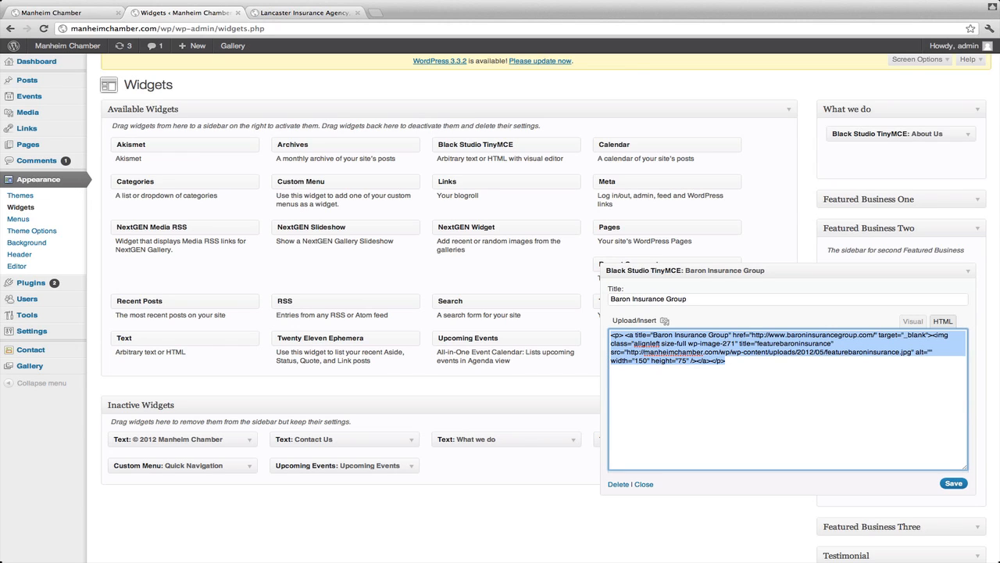
click(957, 485)
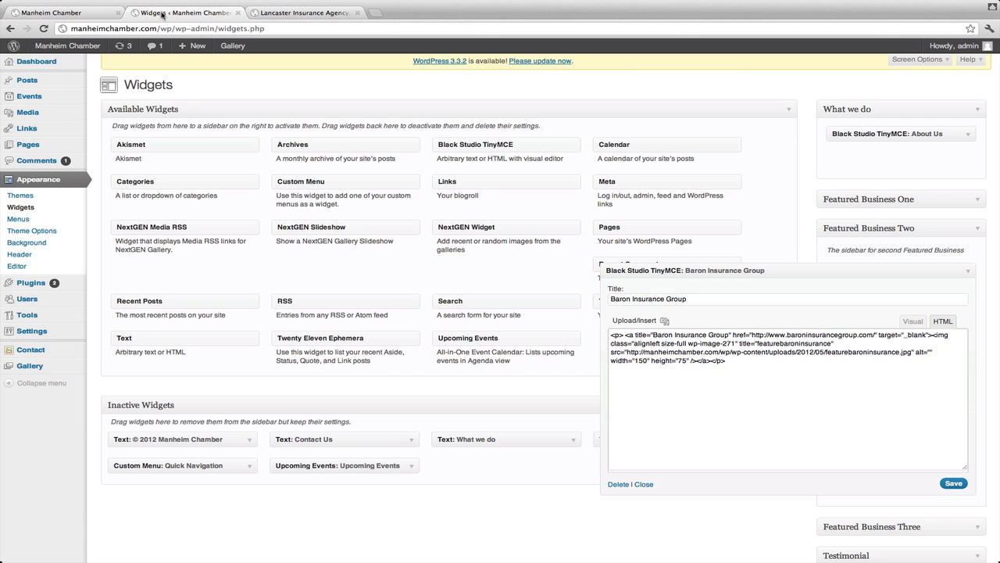
Reload the Manheim Chamber homepage to check the featured Baron Insurance Group logo, and close the tab with the company's website.
click(83, 12)
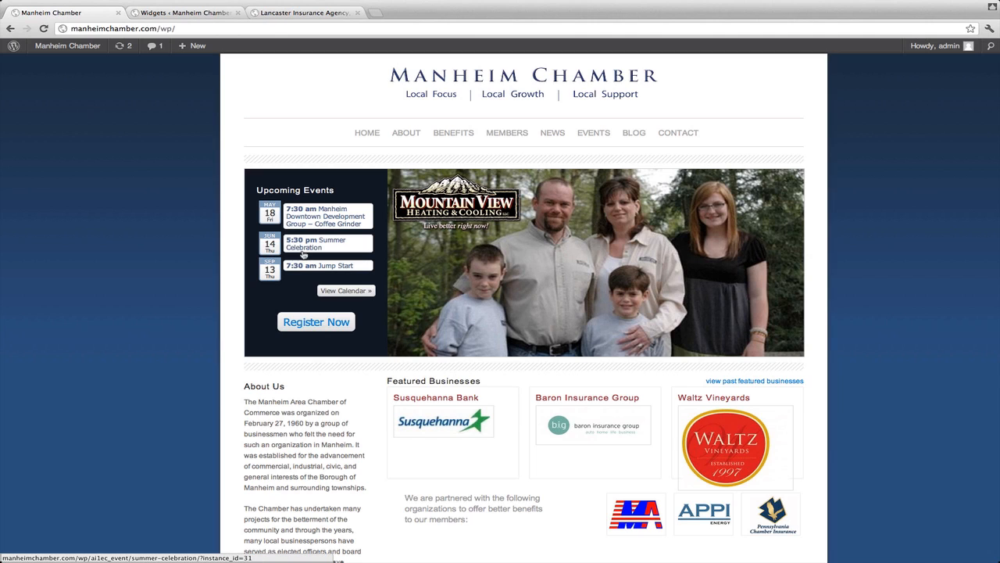
key(super+r)
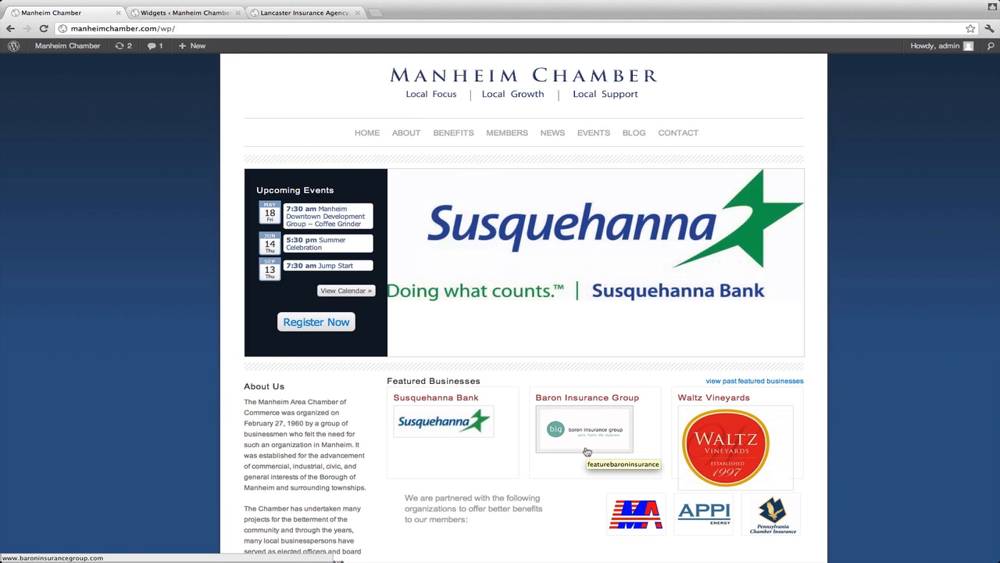
click(301, 12)
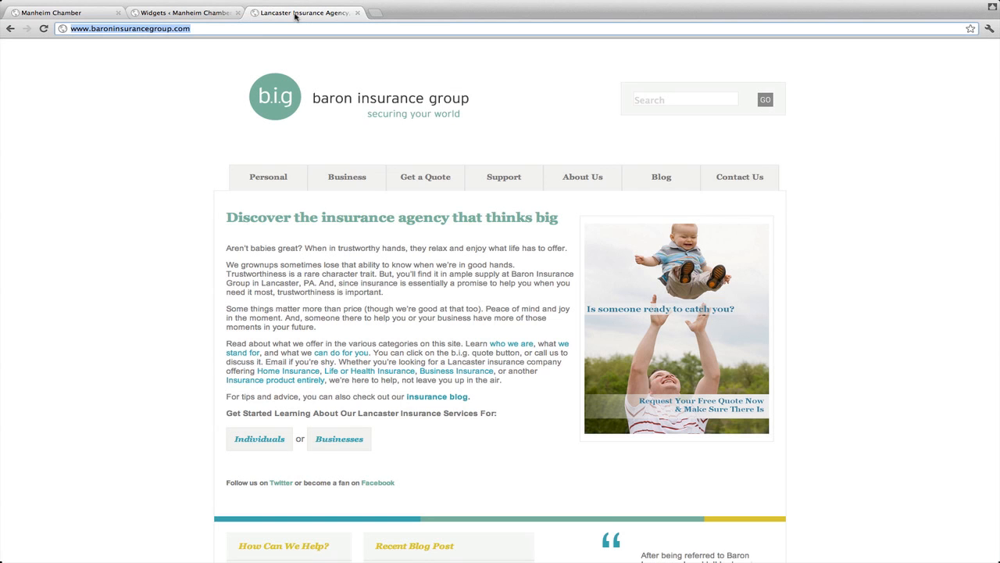
click(357, 12)
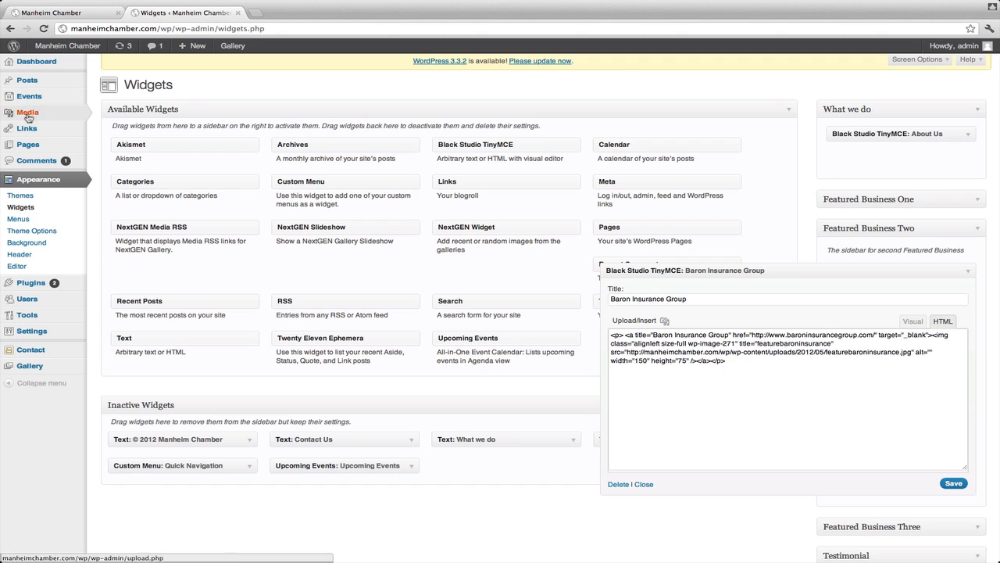
Open the Featured Businesses page for editing and look over the existing business names, website links and logos.
click(104, 148)
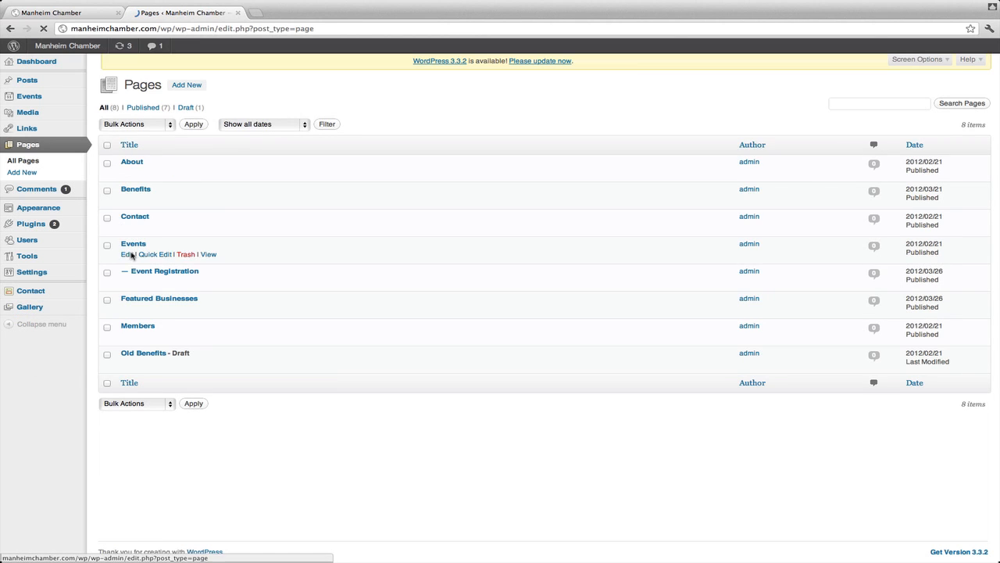
click(137, 301)
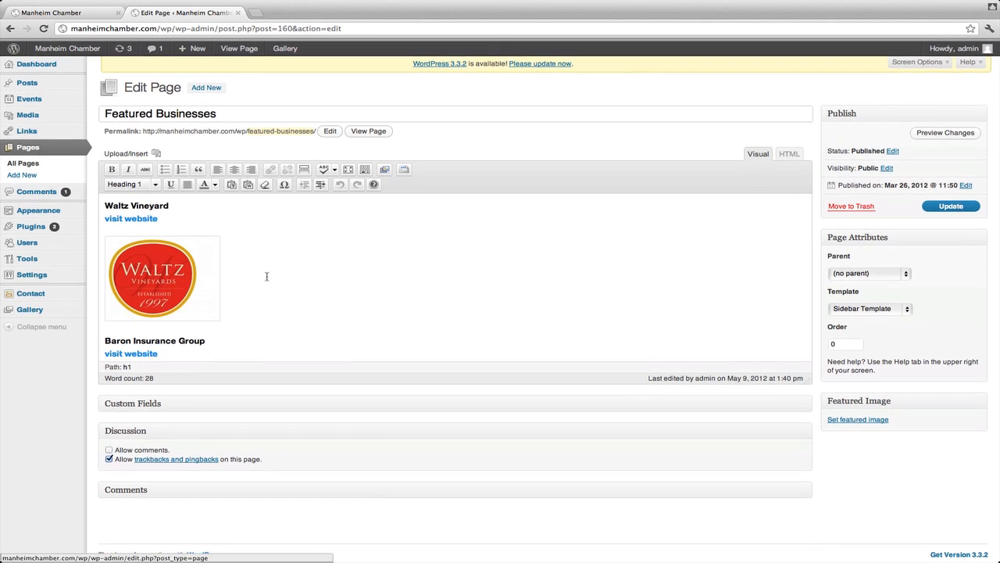
double_click(134, 204)
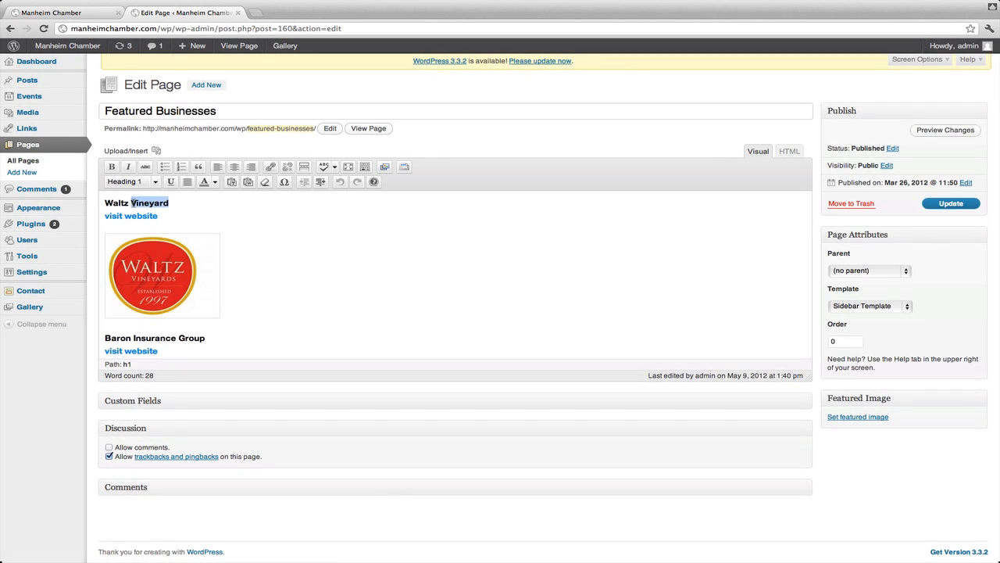
click(122, 216)
click(162, 275)
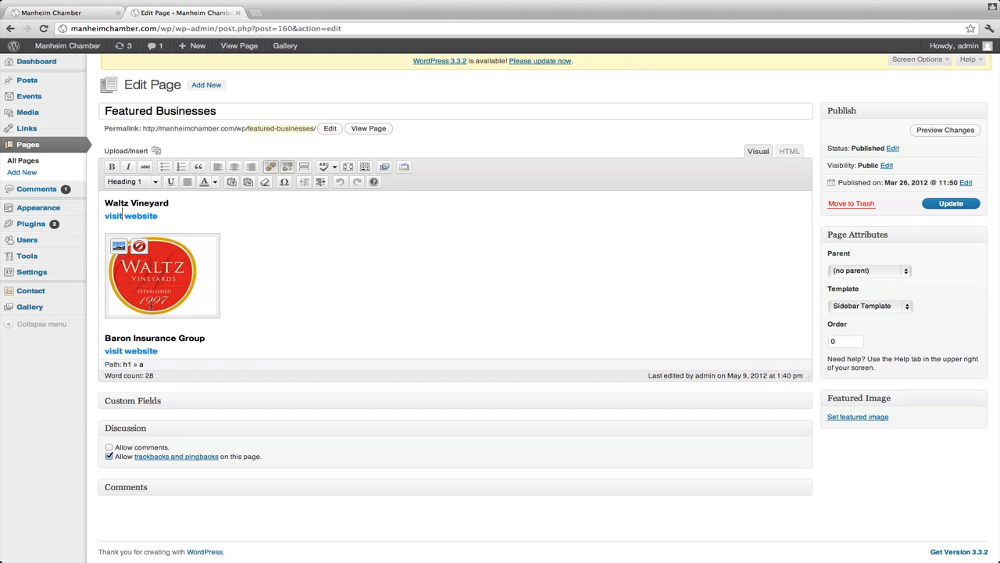
scroll(268, 341, down, 3)
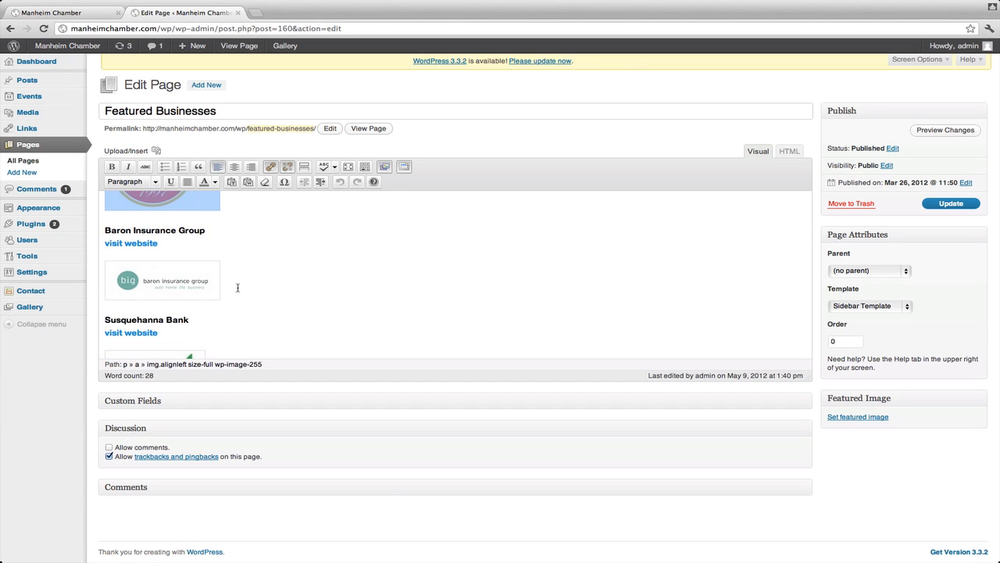
Delete the whole Baron Insurance Group entry, including its heading, website link and logo, from the page content.
drag(102, 234, 218, 283)
key(BackSpace)
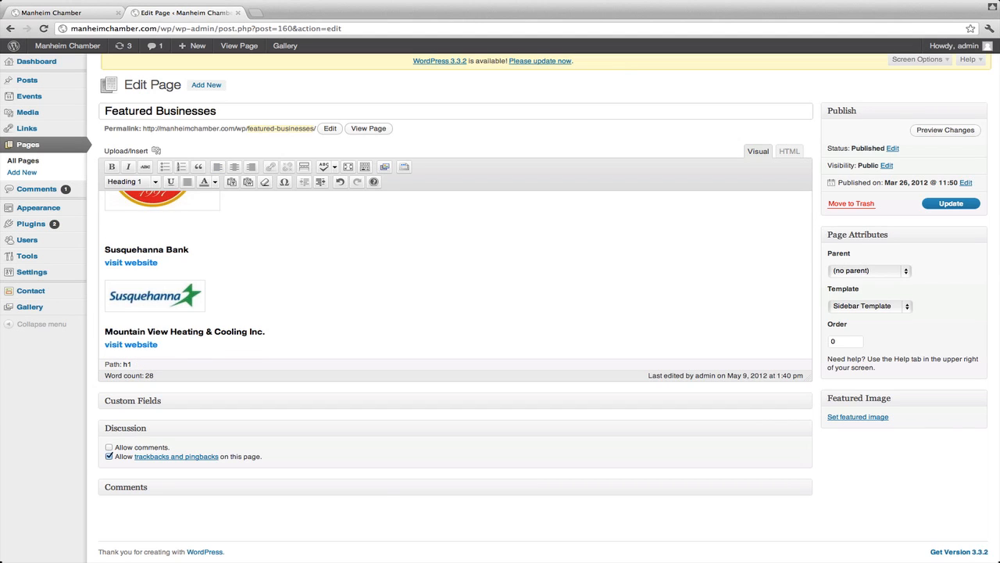
key(BackSpace)
scroll(267, 283, up, 3)
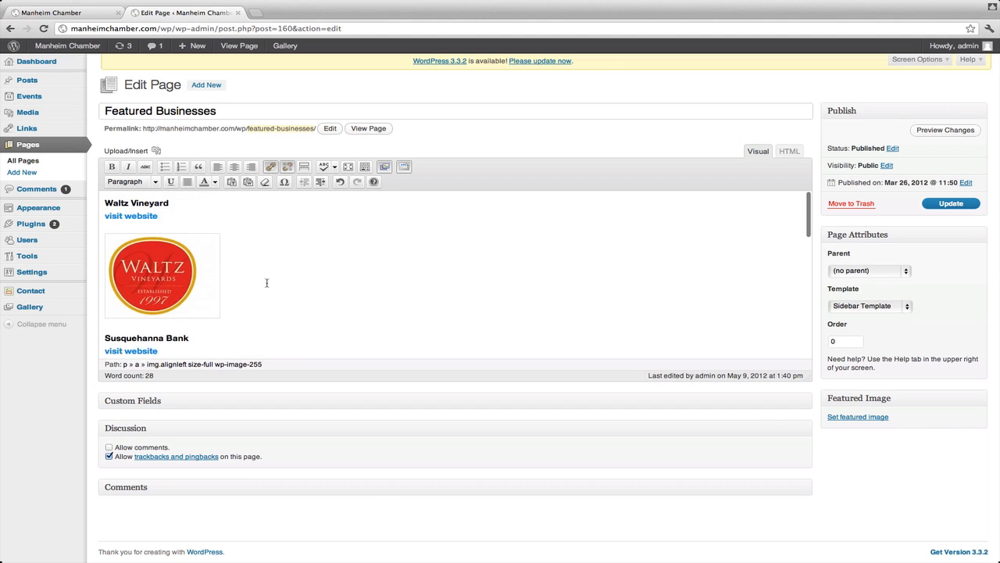
Place the text cursor after the Waltz Vineyard logo and add blank lines below it for a new entry.
click(175, 286)
click(166, 308)
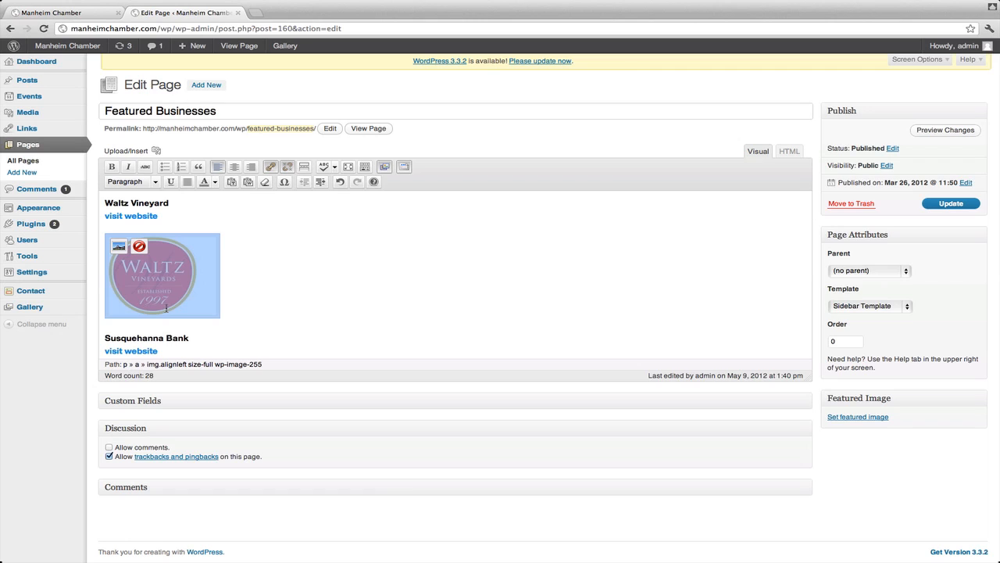
key(Right)
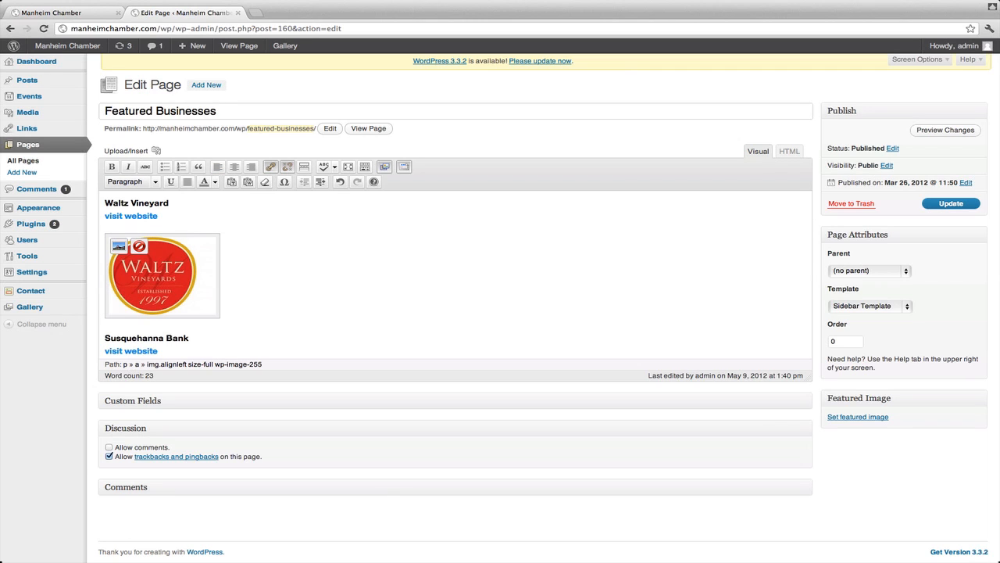
click(221, 315)
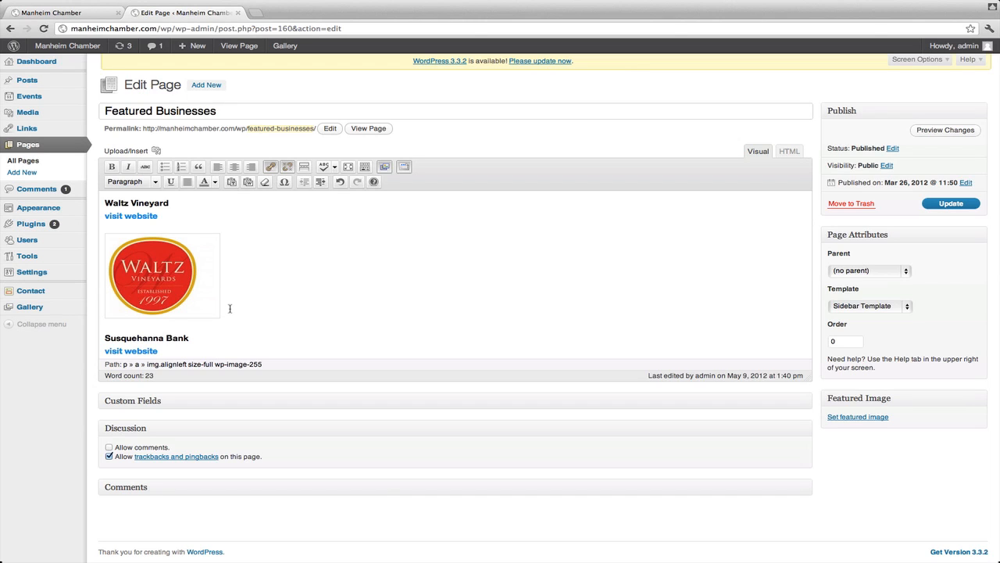
key(Right)
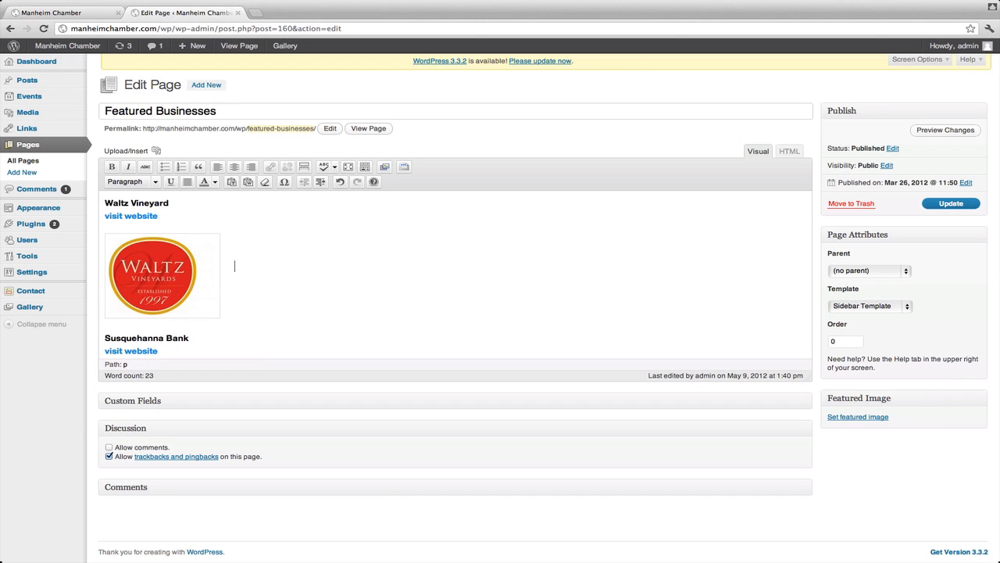
key(Return)
key(Return)
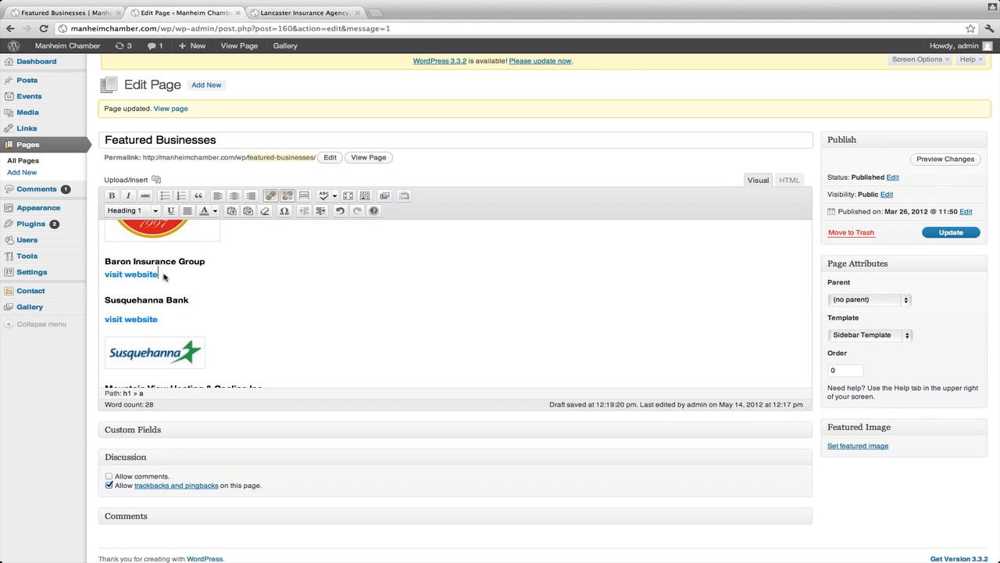
key(Return)
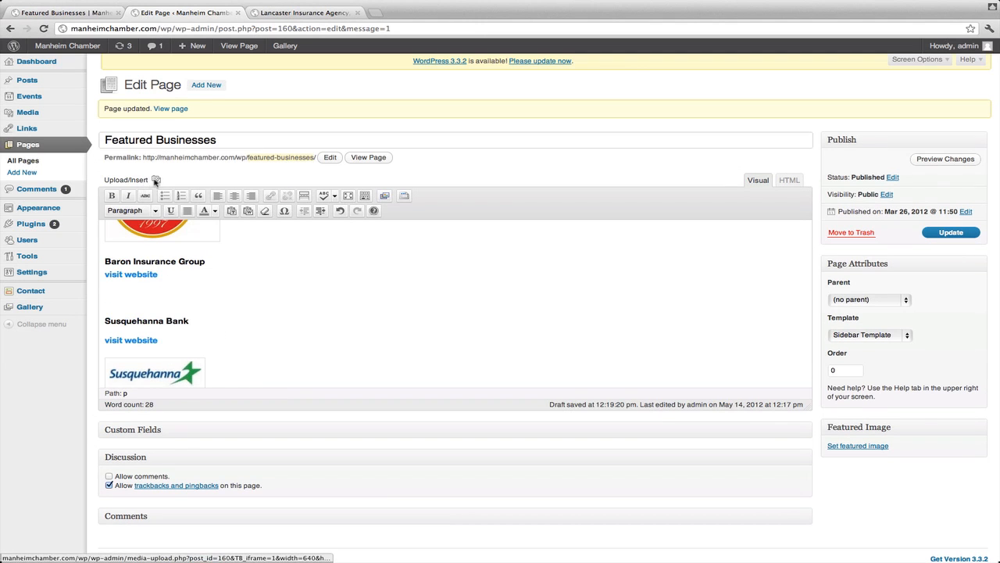
click(156, 179)
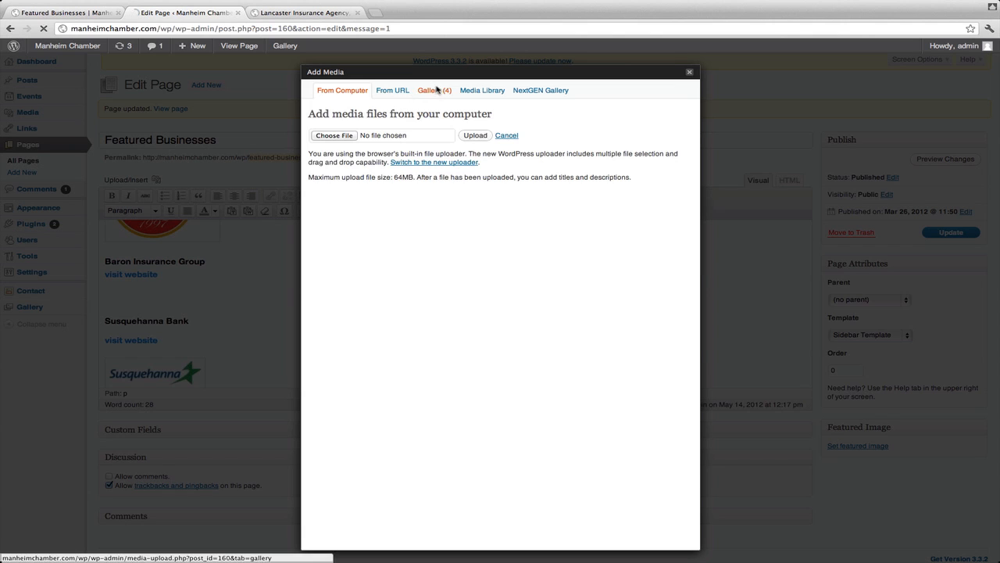
click(437, 90)
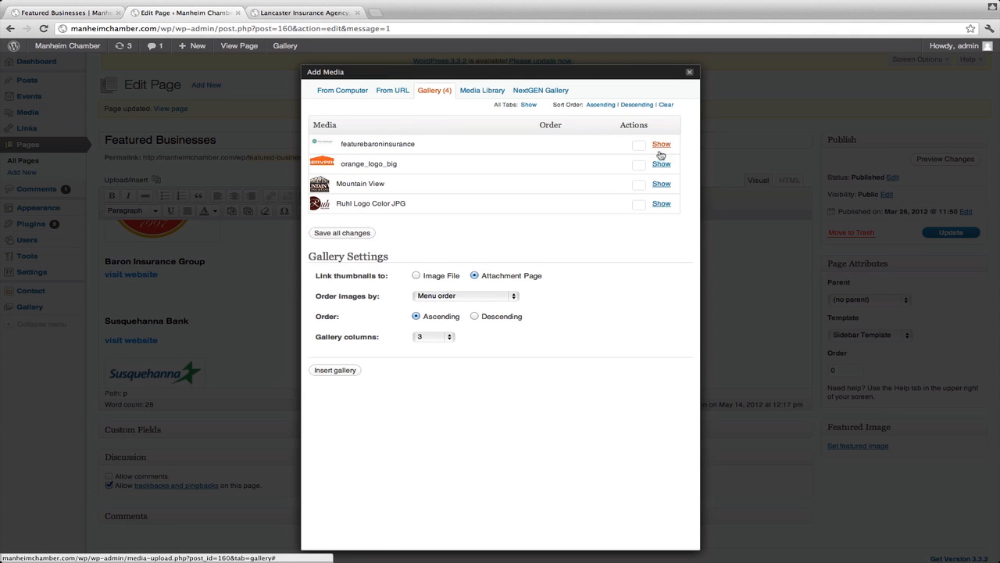
click(660, 150)
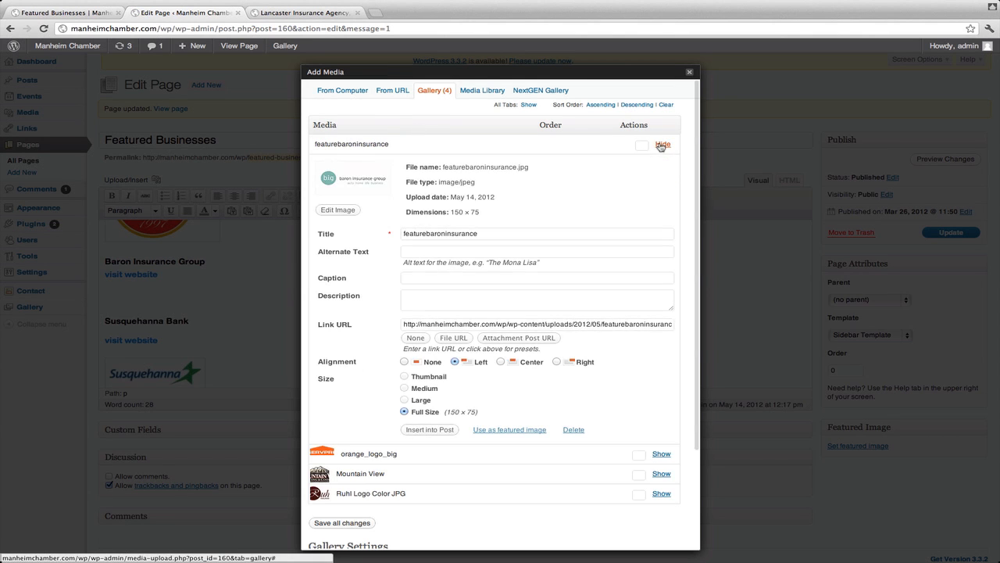
click(415, 340)
click(417, 323)
text(http://www.baroninsurancegroup.com/)
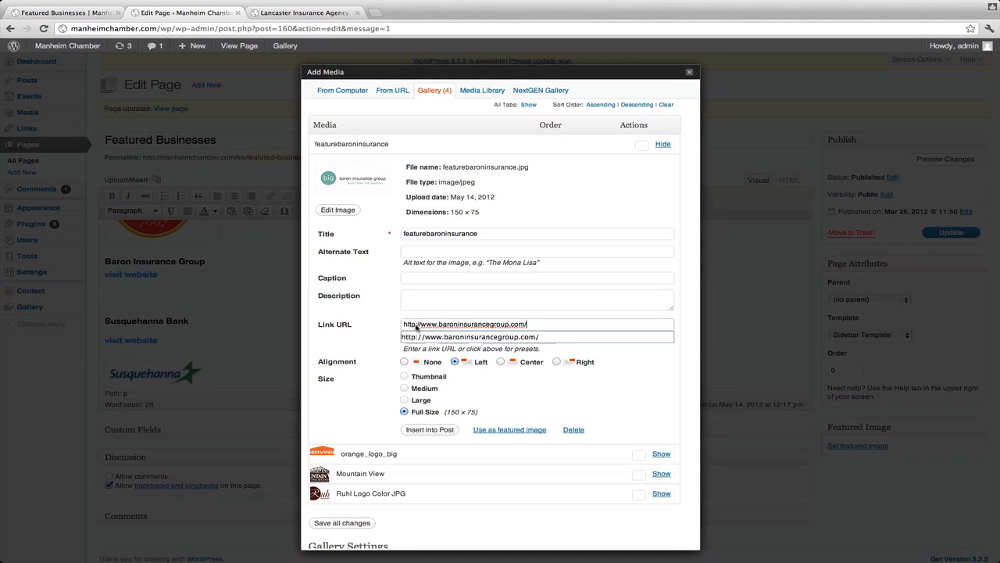
click(358, 329)
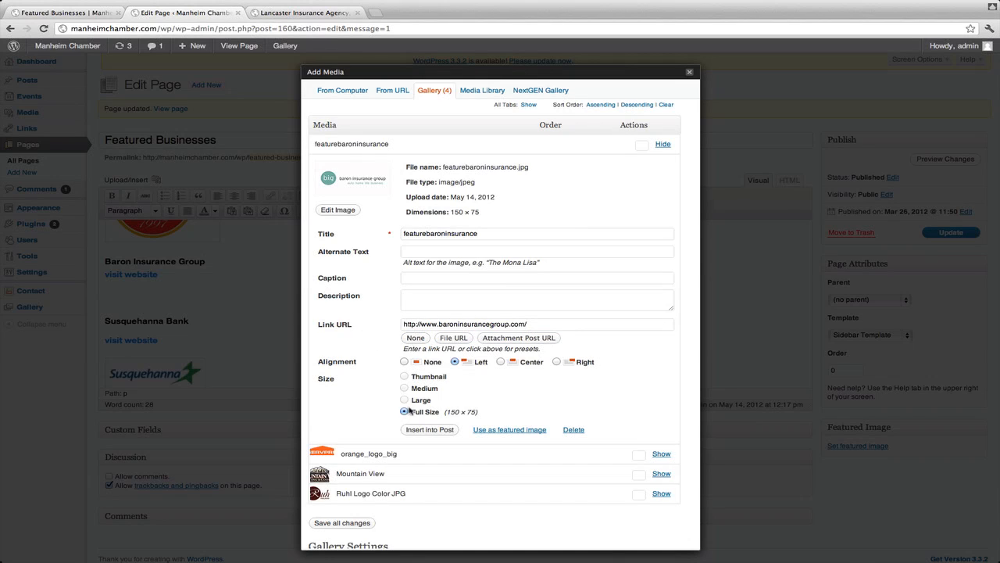
click(429, 430)
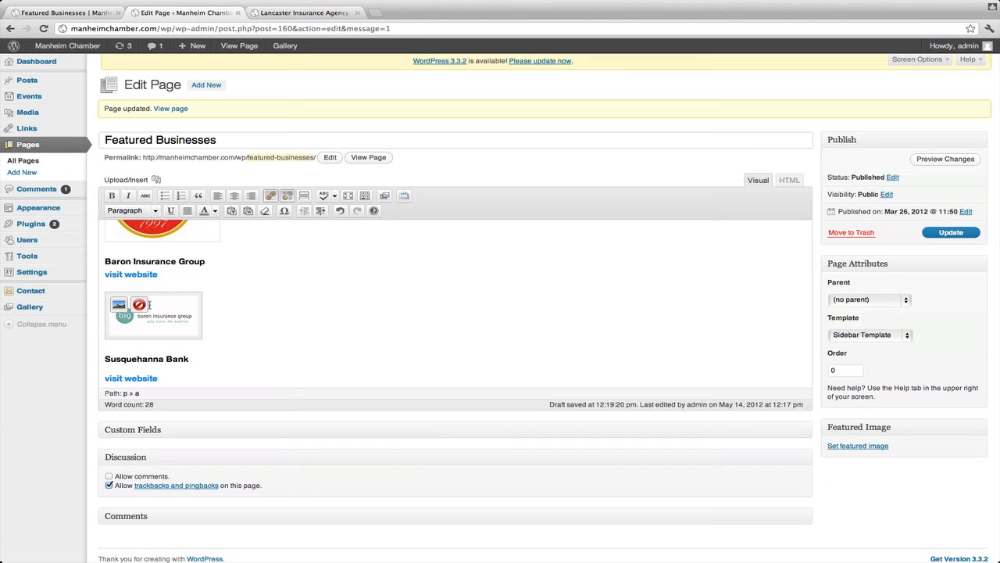
Give the inserted logo's link the title "Baron Insurance Group" and update the Featured Businesses page.
click(157, 303)
click(271, 196)
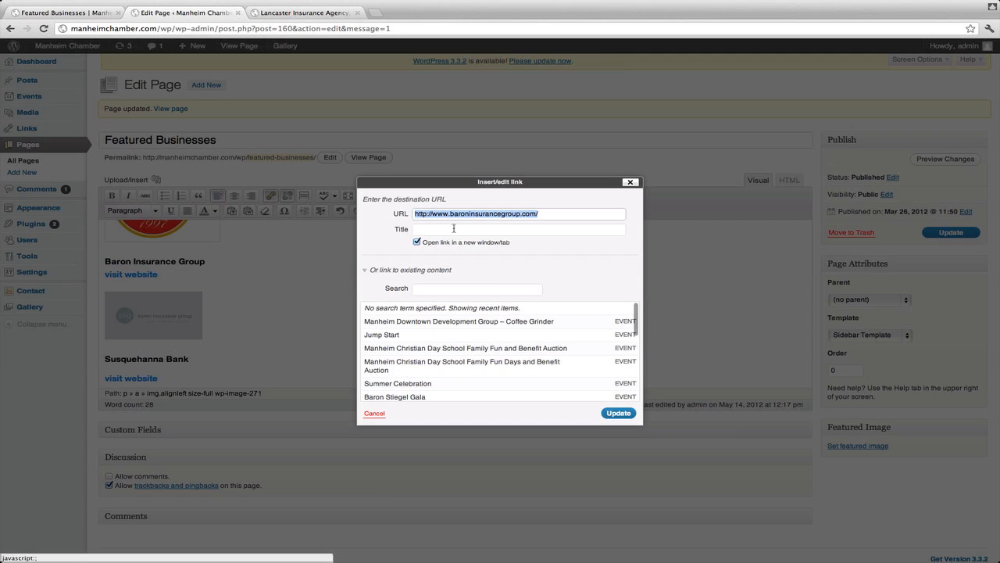
click(450, 229)
text(B)
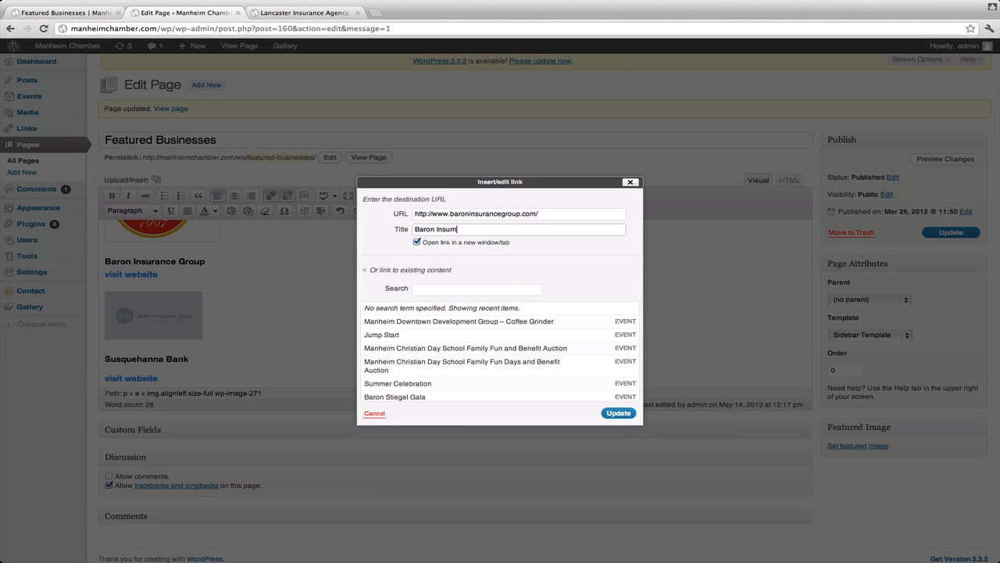
text(aron Insurance Group)
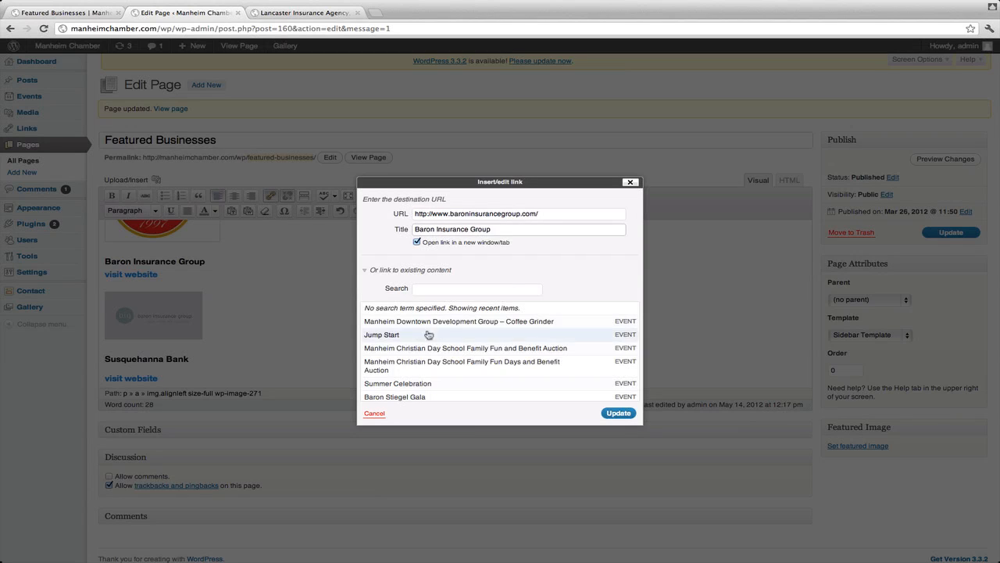
click(610, 413)
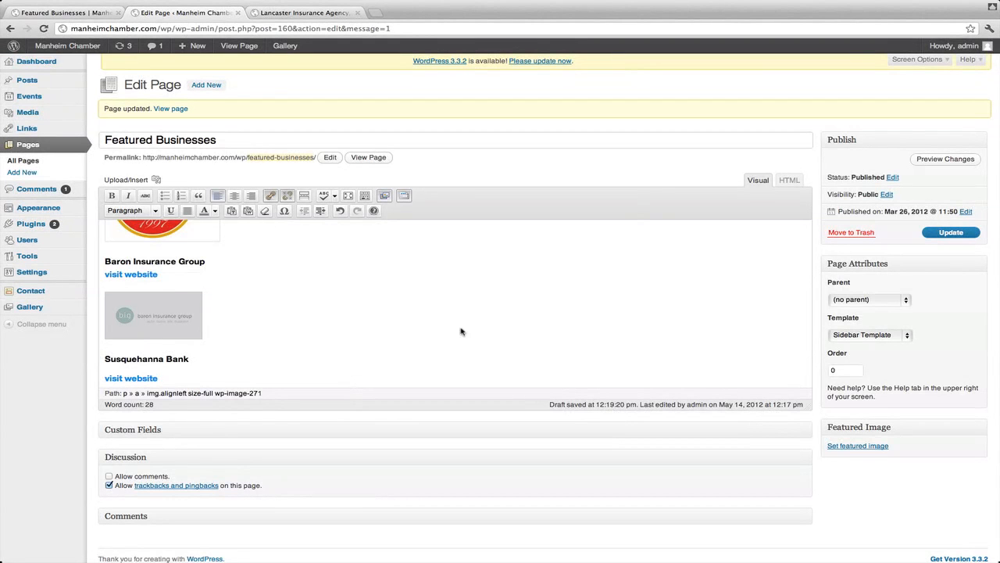
click(966, 239)
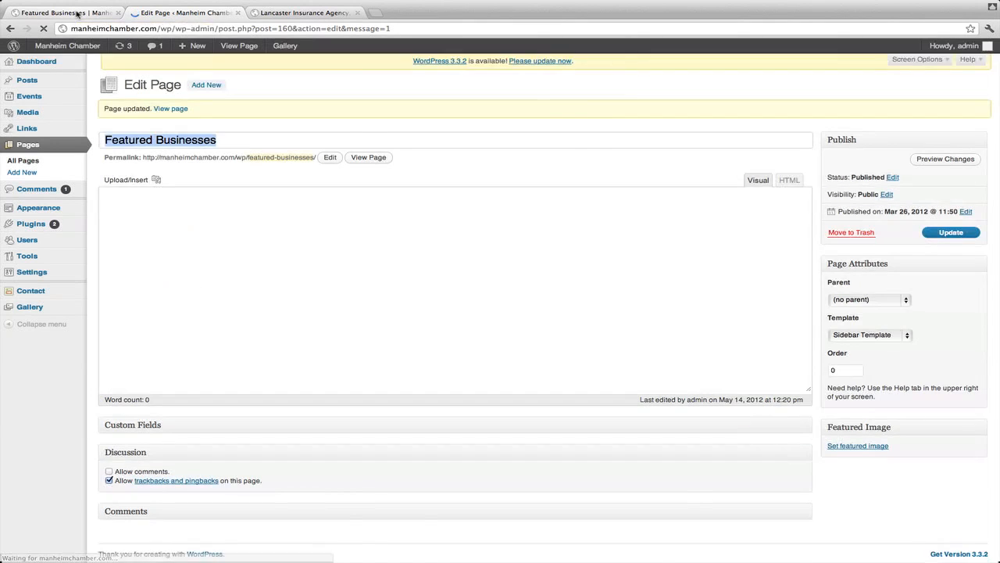
Check the Baron Insurance Group logo and its link on the live Featured Businesses page, close the opened website, and return to the page editor.
click(77, 13)
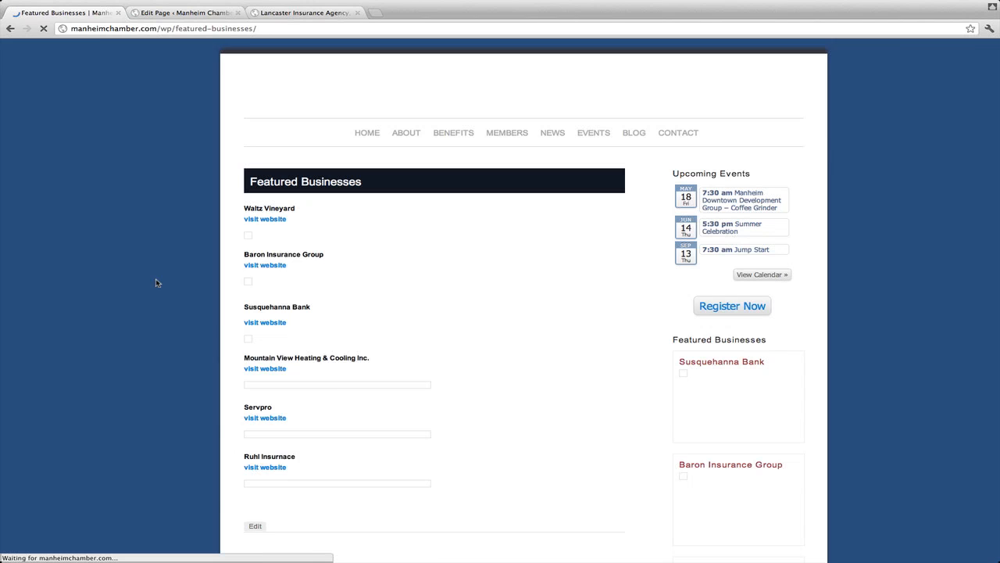
click(266, 377)
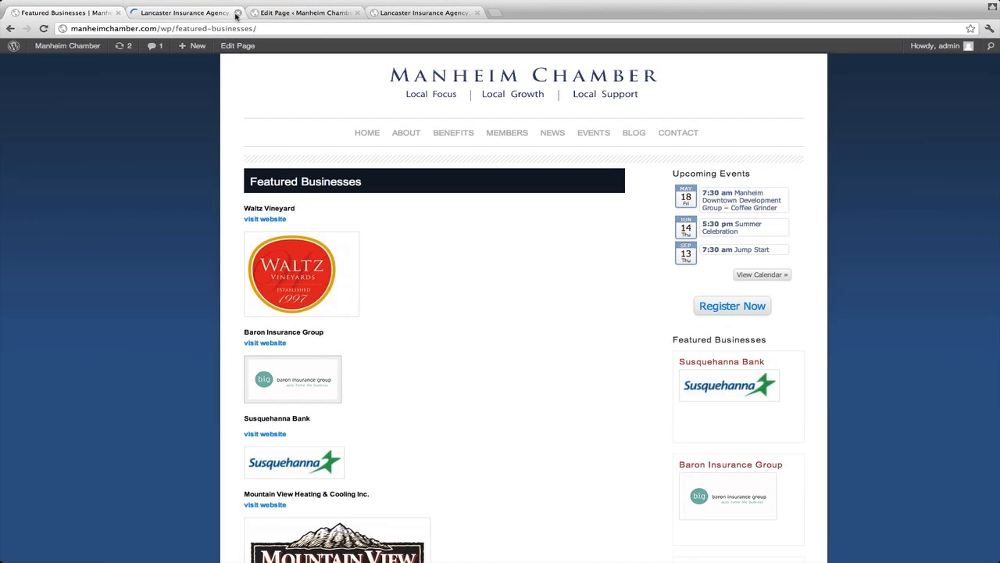
click(237, 12)
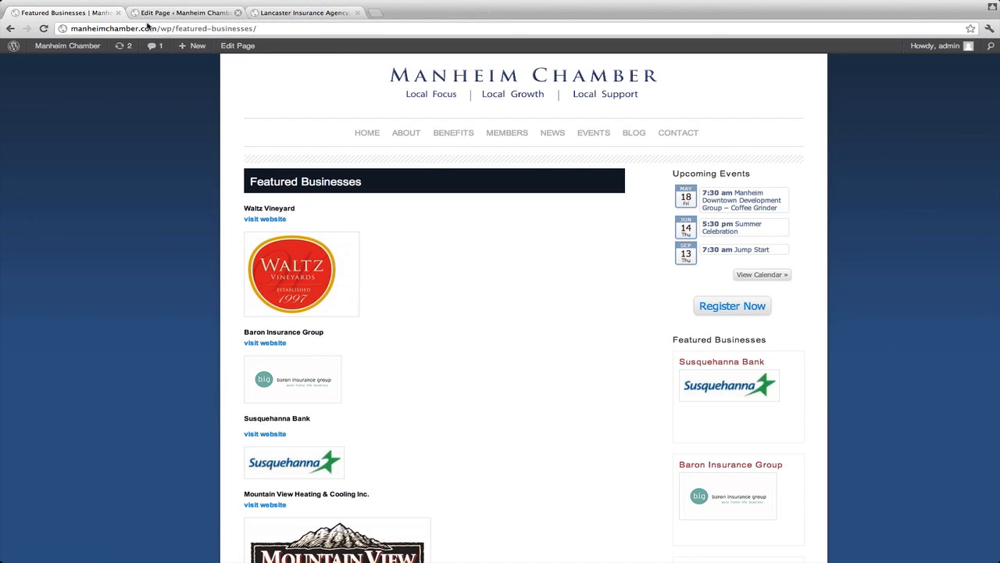
click(183, 13)
scroll(245, 284, down, 3)
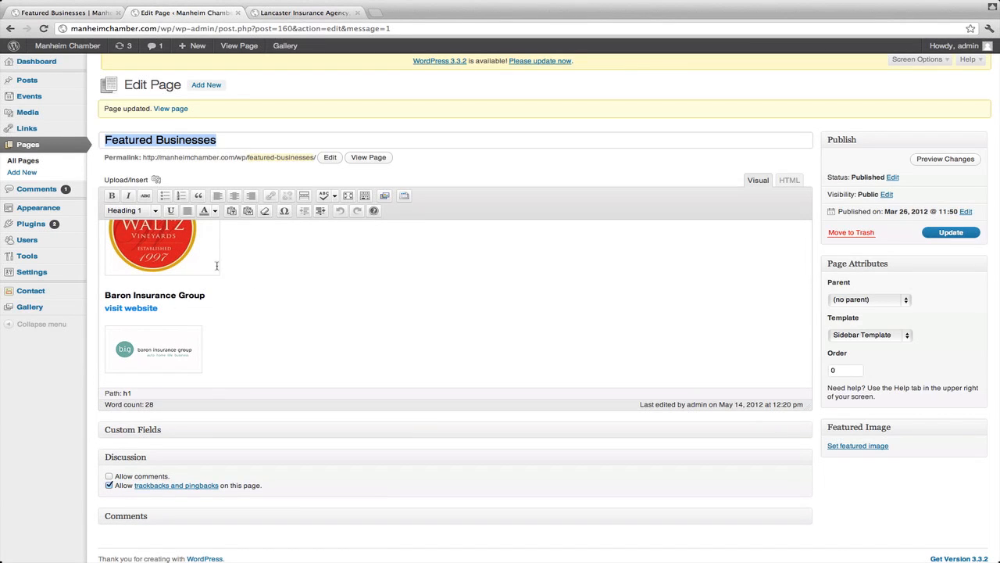
click(155, 181)
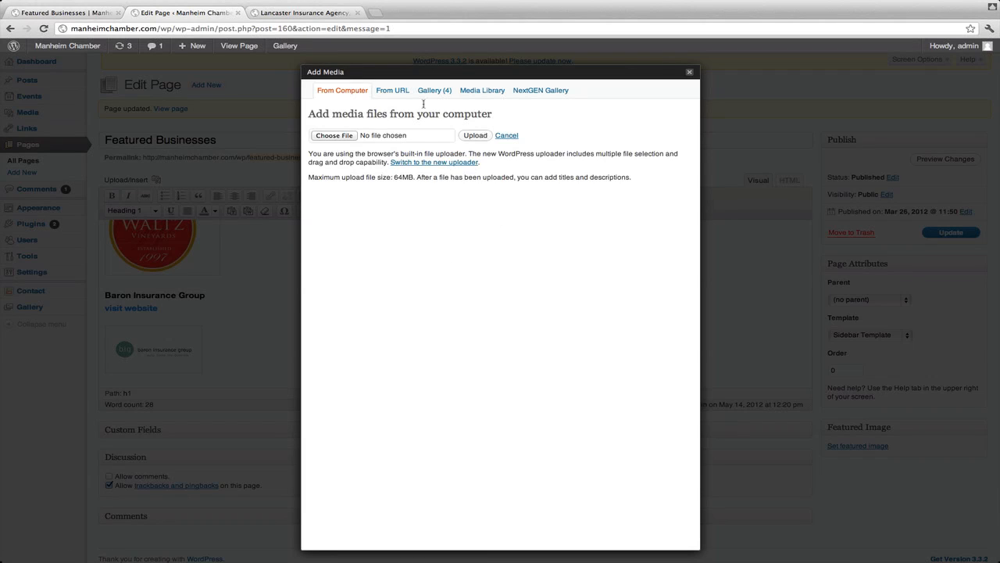
click(419, 92)
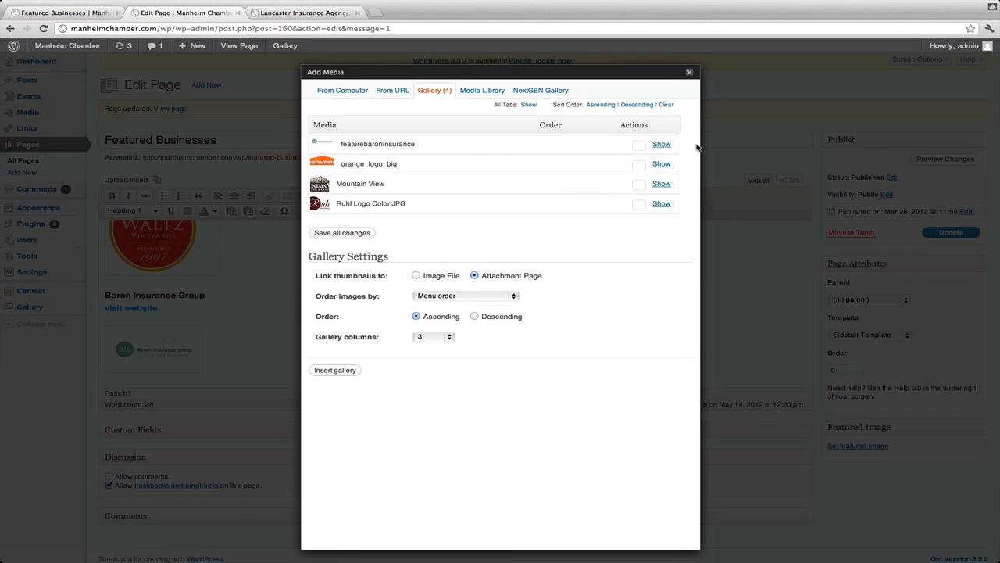
click(663, 145)
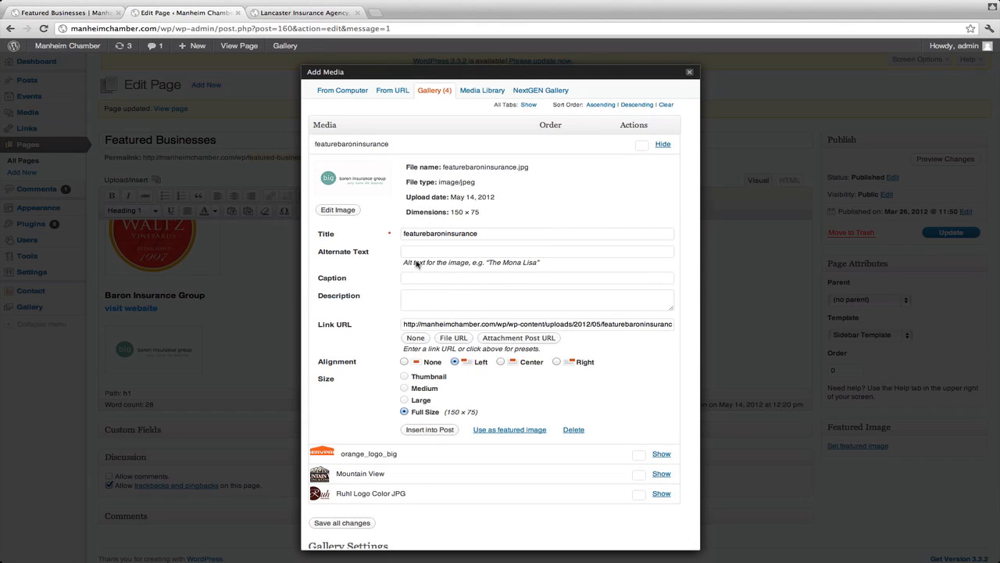
triple_click(421, 322)
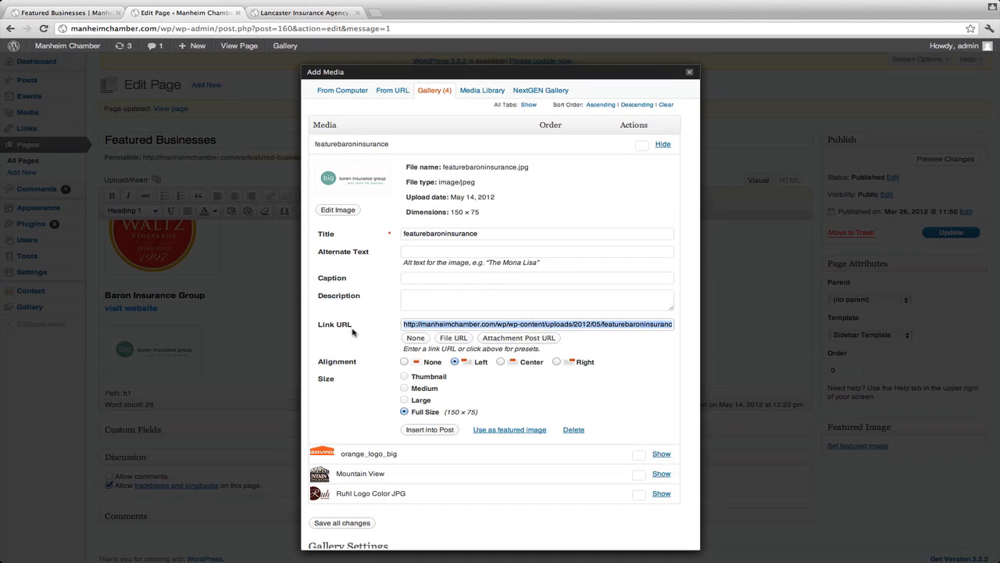
click(414, 338)
click(413, 323)
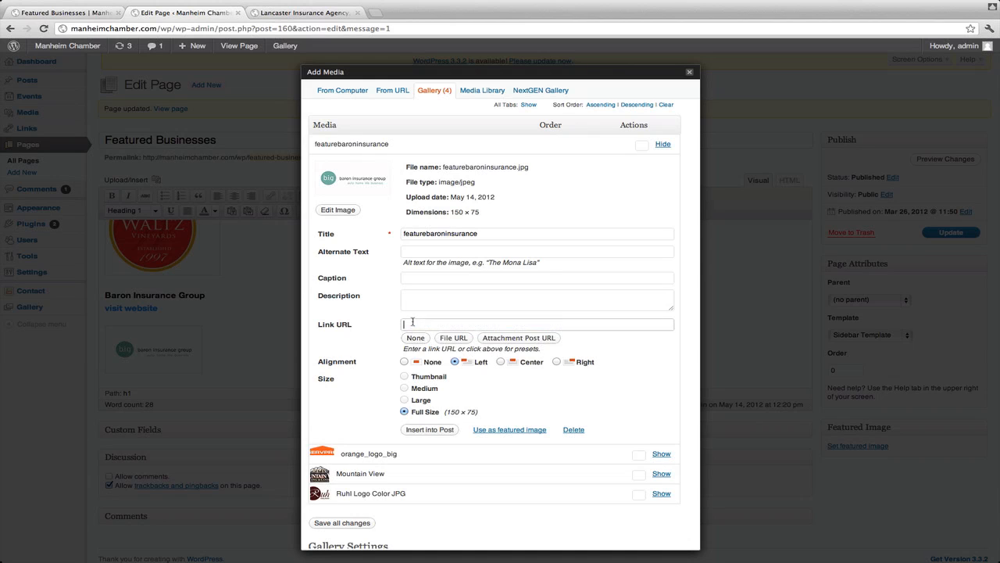
text(http://www.baroninsurancegroup.com/)
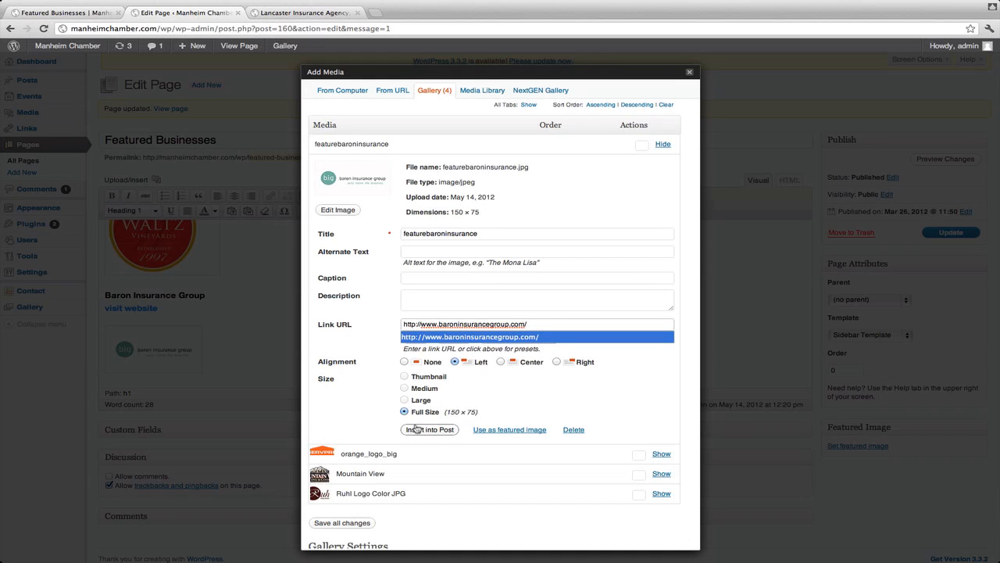
click(689, 73)
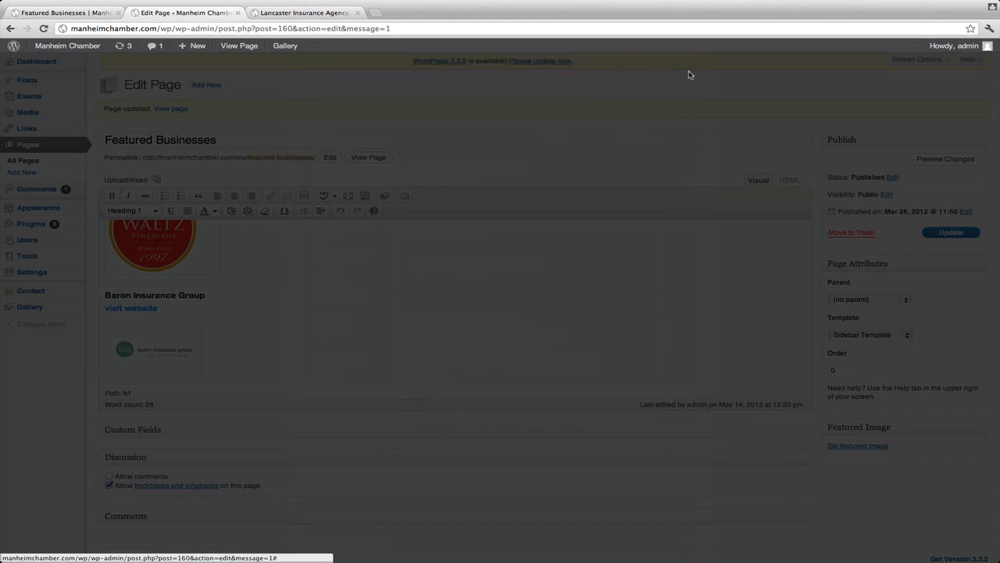
scroll(554, 300, down, 3)
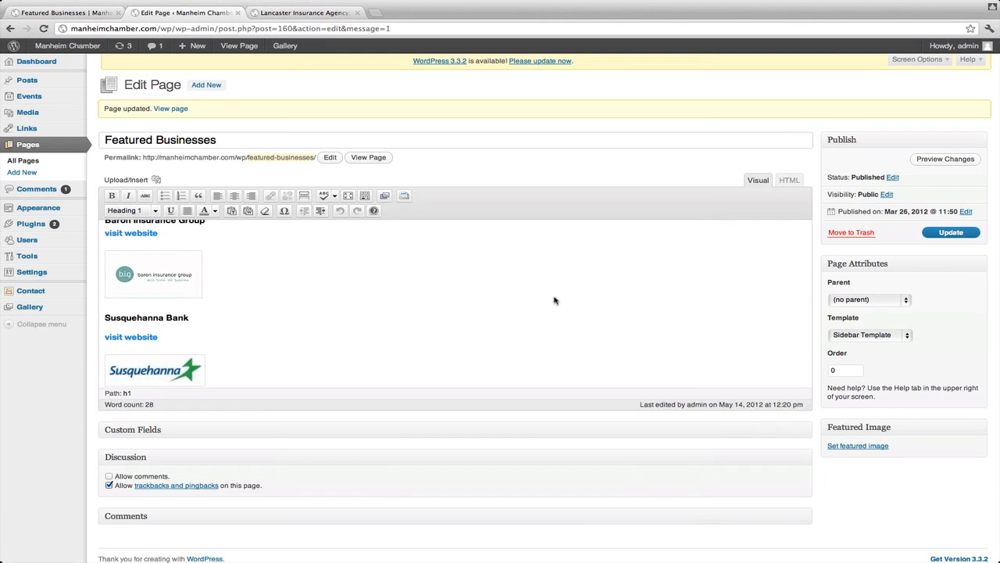
scroll(554, 300, up, 1)
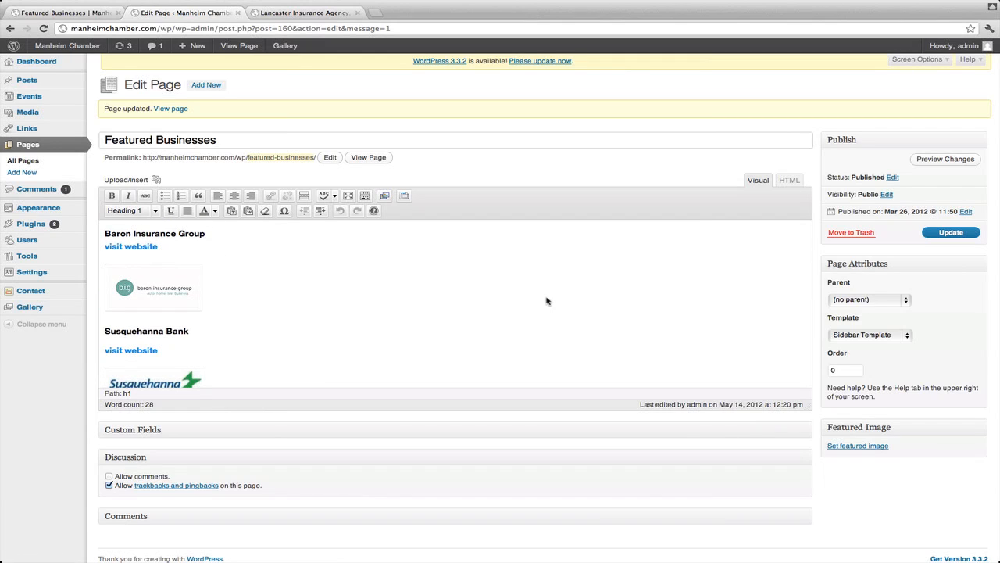